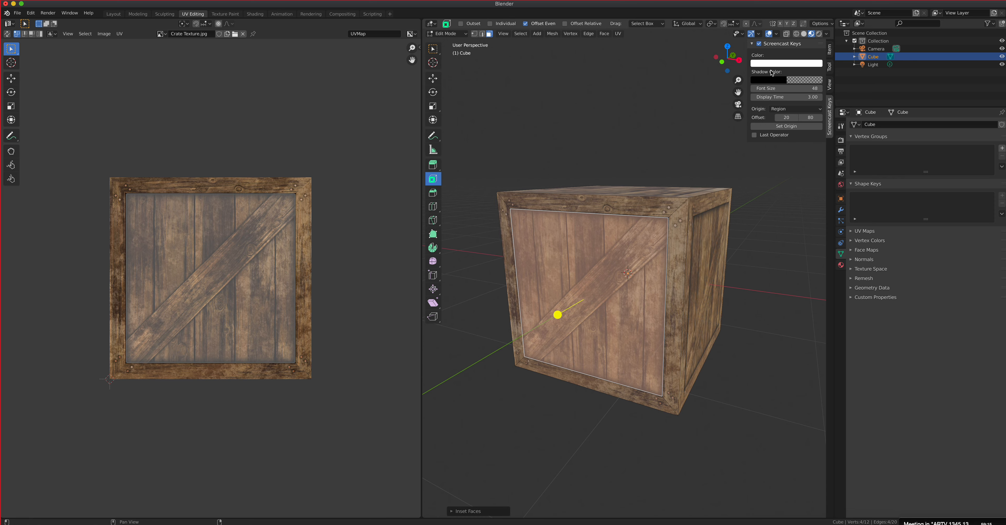
# Step: Extrude the inset front face of the crate slightly inward to recess the panel behind its frame
pyautogui.click(804, 34)
pyautogui.moveTo(766, 151)
pyautogui.mouseDown(button='middle')
pyautogui.moveTo(733, 226)
pyautogui.moveTo(796, 214)
pyautogui.moveTo(729, 213)
pyautogui.mouseUp(button='middle')
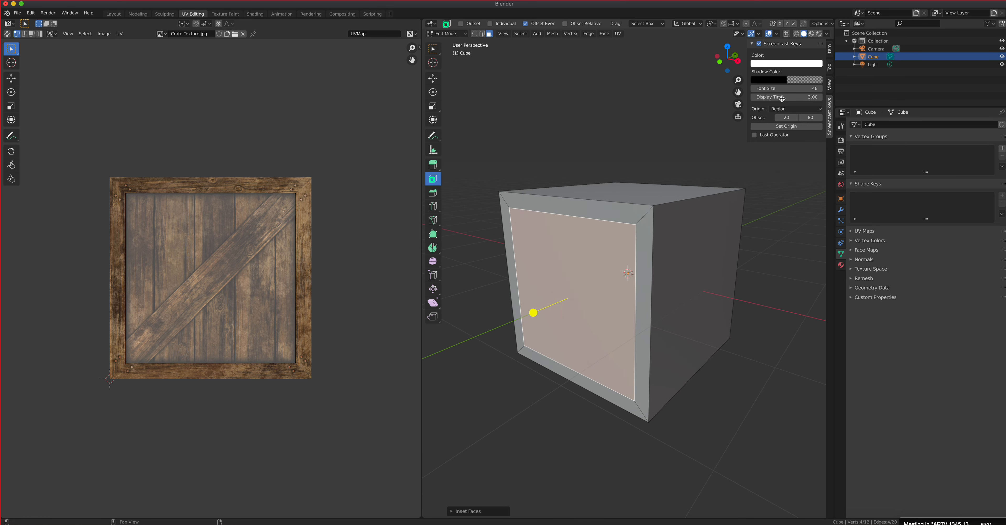
pyautogui.click(812, 34)
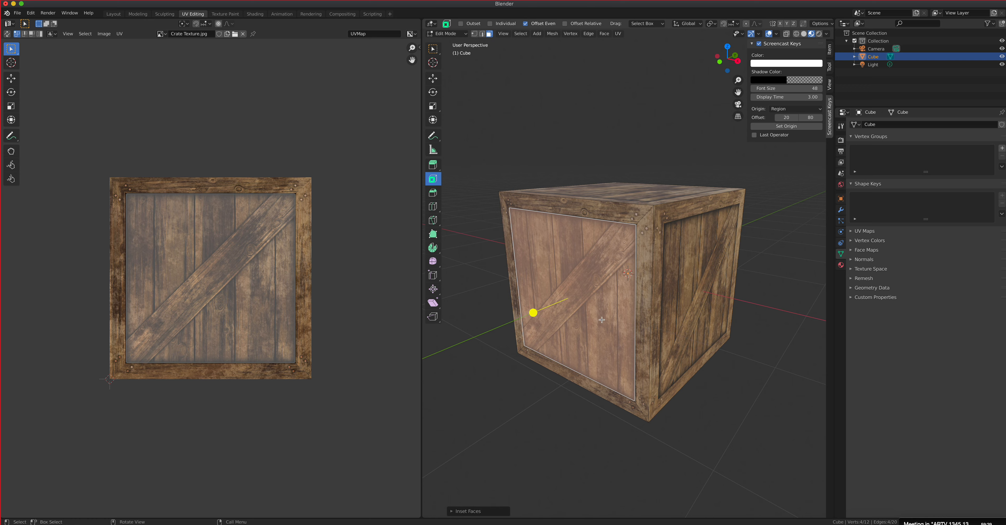
pyautogui.click(434, 166)
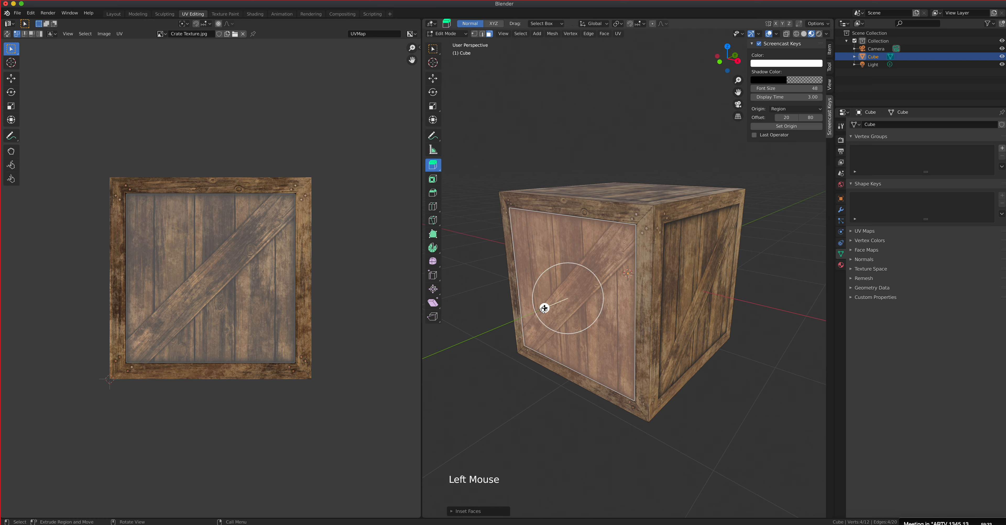
pyautogui.click(544, 308)
pyautogui.moveTo(544, 308); pyautogui.dragTo(549, 307)
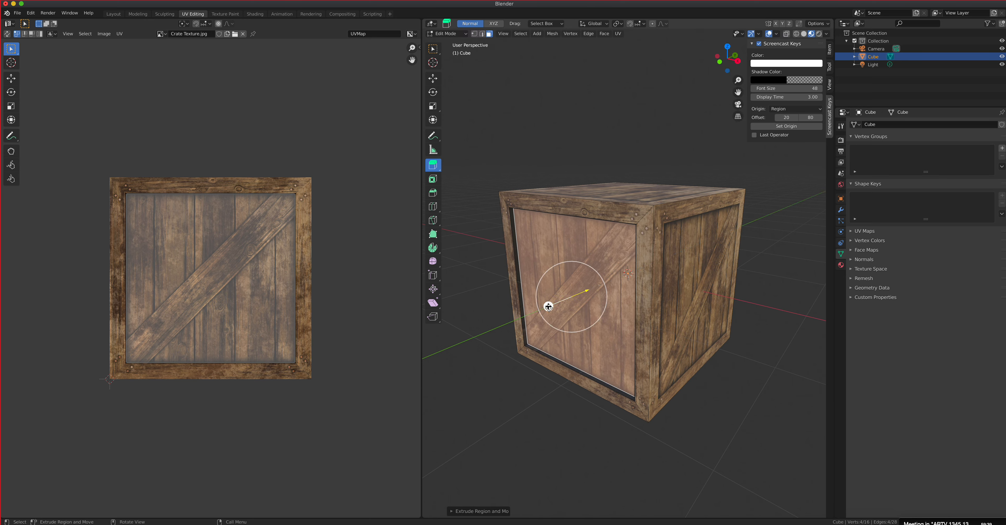
pyautogui.scroll(2, 569, 318)
pyautogui.moveTo(569, 318); pyautogui.dragTo(620, 108, button='middle')
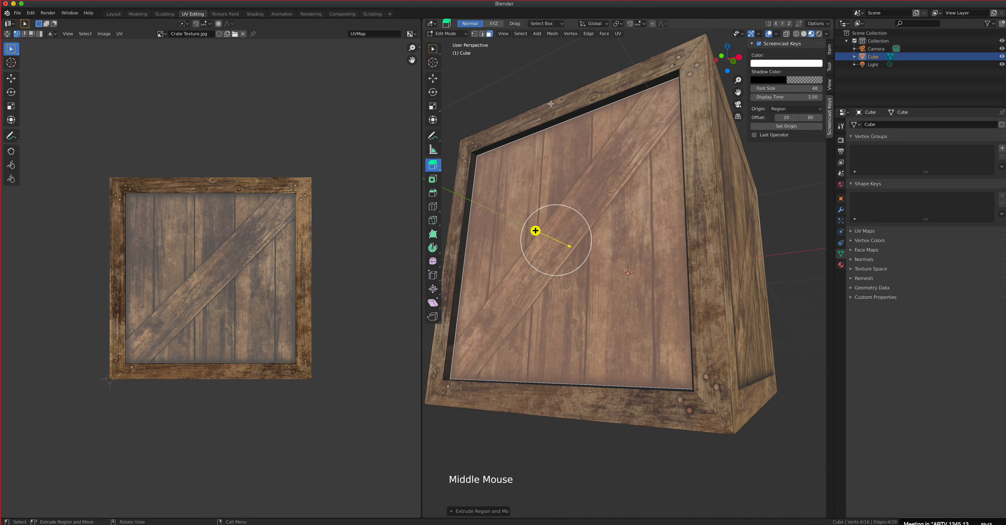
pyautogui.moveTo(604, 220); pyautogui.dragTo(594, 258, button='middle')
pyautogui.scroll(-1, 594, 259)
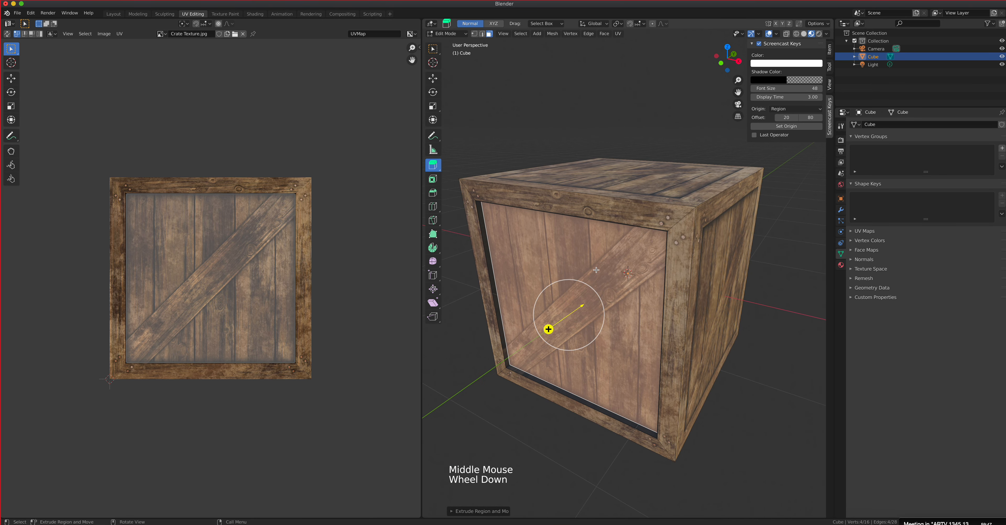
# Step: Switch to Object Mode and examine the recessed front panel and its frame edges from several angles
pyautogui.click(453, 35)
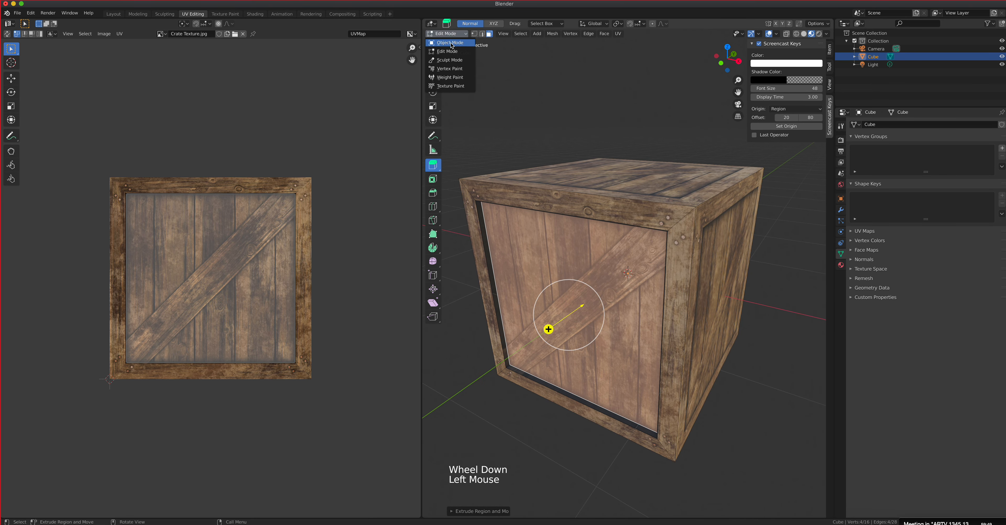
pyautogui.click(452, 42)
pyautogui.moveTo(582, 226)
pyautogui.mouseDown(button='middle')
pyautogui.moveTo(662, 239)
pyautogui.moveTo(592, 221)
pyautogui.mouseUp(button='middle')
pyautogui.moveTo(523, 196); pyautogui.dragTo(616, 208, button='middle')
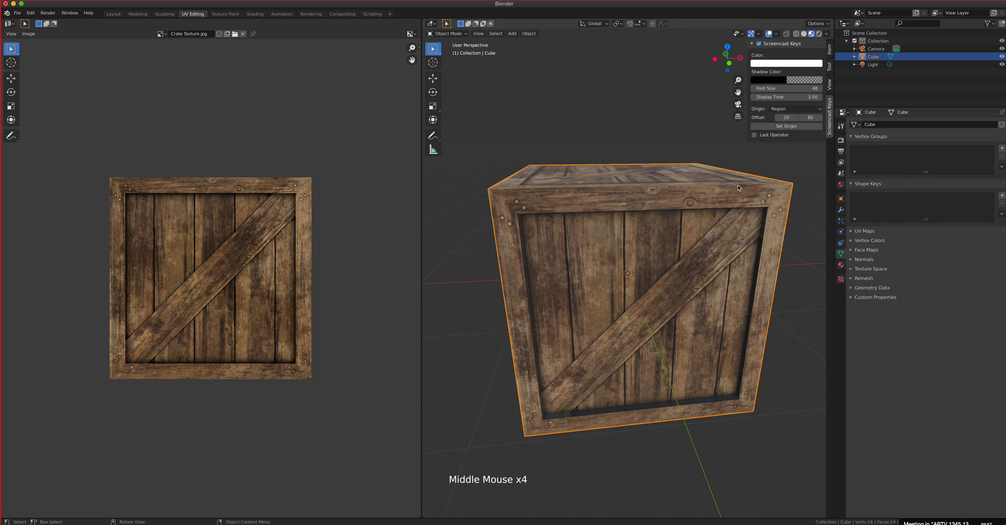
pyautogui.moveTo(575, 220); pyautogui.dragTo(631, 301, button='middle')
pyautogui.scroll(3, 660, 350)
pyautogui.scroll(1, 629, 275)
pyautogui.moveTo(631, 301); pyautogui.dragTo(592, 249, button='middle')
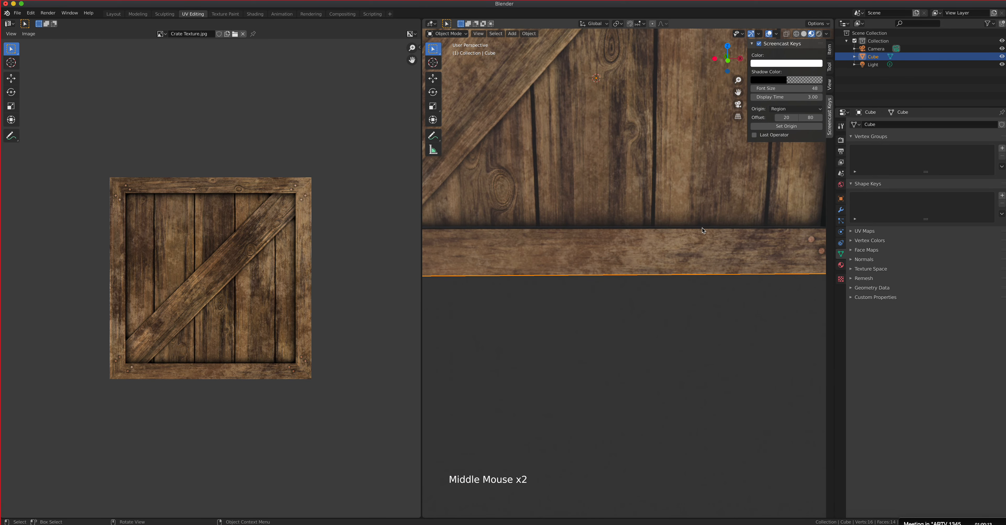
pyautogui.moveTo(702, 230); pyautogui.dragTo(682, 304, button='middle')
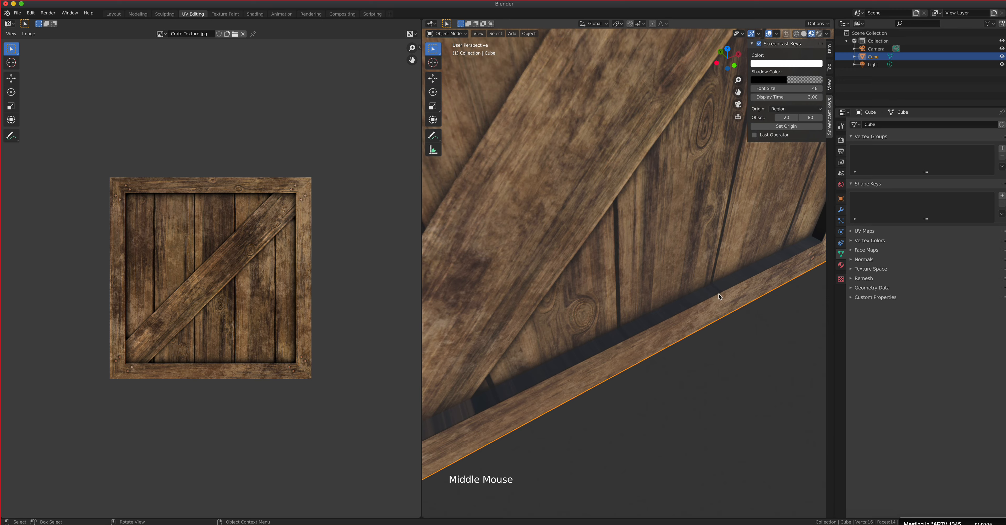
pyautogui.scroll(-4, 587, 274)
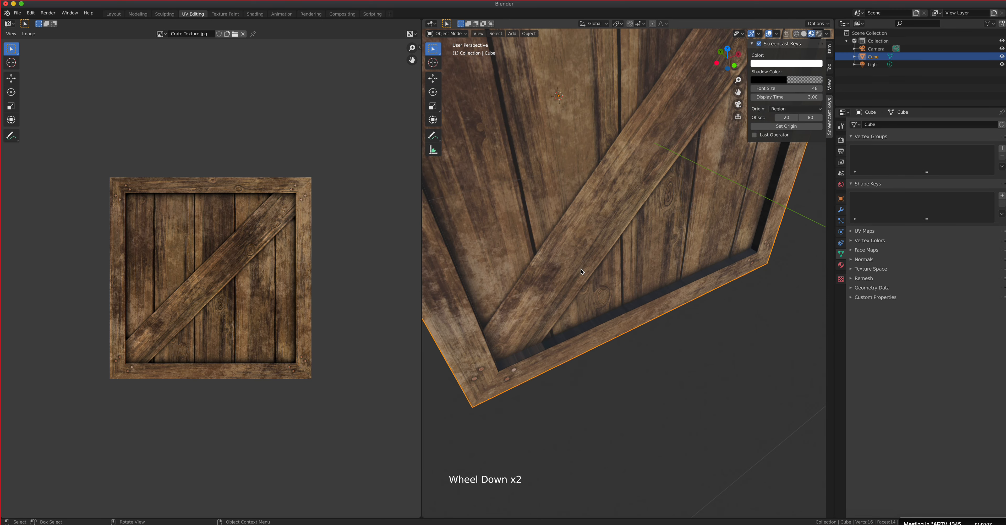
pyautogui.keyDown('shift'); pyautogui.moveTo(612, 235); pyautogui.dragTo(634, 331, button='middle'); pyautogui.keyUp('shift')
pyautogui.moveTo(634, 331); pyautogui.dragTo(624, 305, button='middle')
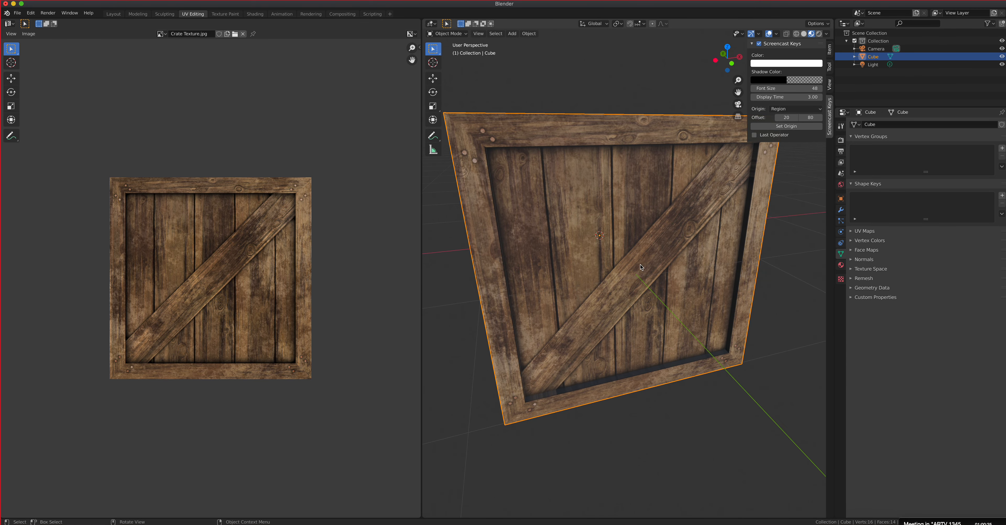
pyautogui.moveTo(642, 267); pyautogui.dragTo(589, 206, button='middle')
pyautogui.scroll(-1, 588, 206)
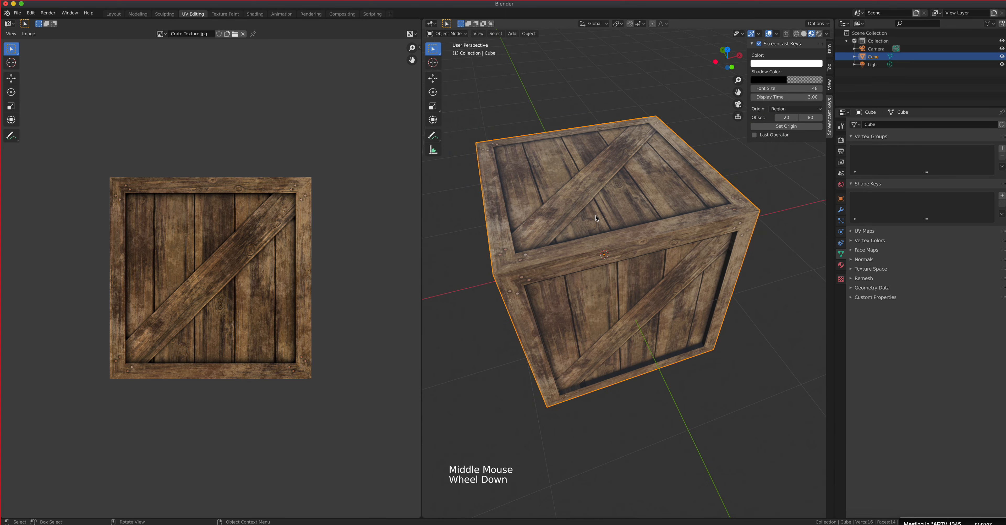
pyautogui.moveTo(615, 291); pyautogui.dragTo(607, 226, button='middle')
pyautogui.scroll(2, 628, 277)
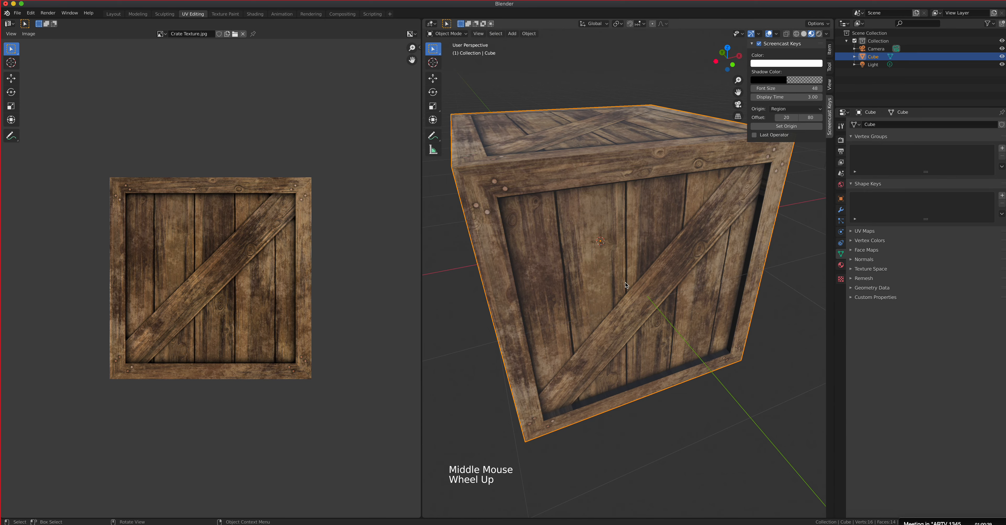
pyautogui.moveTo(627, 276); pyautogui.dragTo(631, 274, button='middle')
pyautogui.scroll(2, 631, 274)
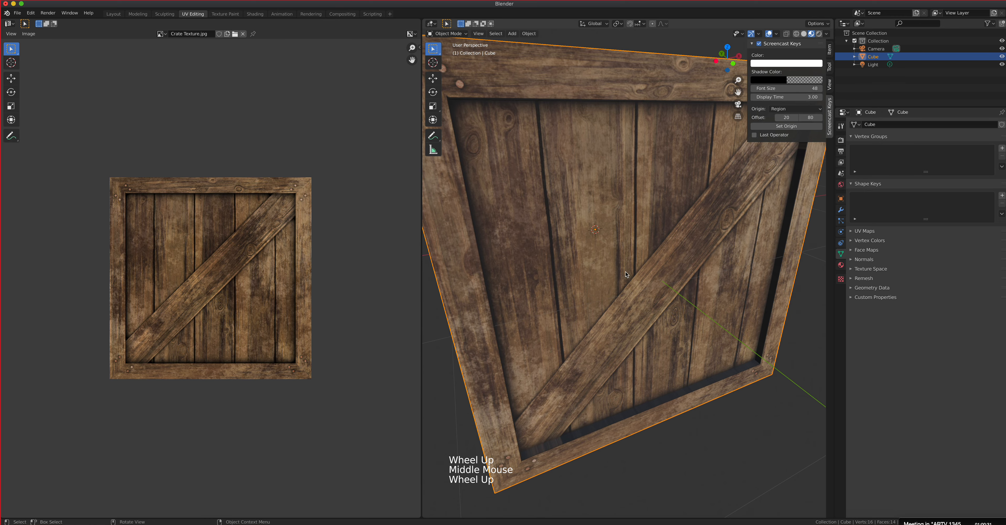
# Step: Return to Edit Mode and set up the Modeling workspace with Material Preview shading
pyautogui.click(447, 33)
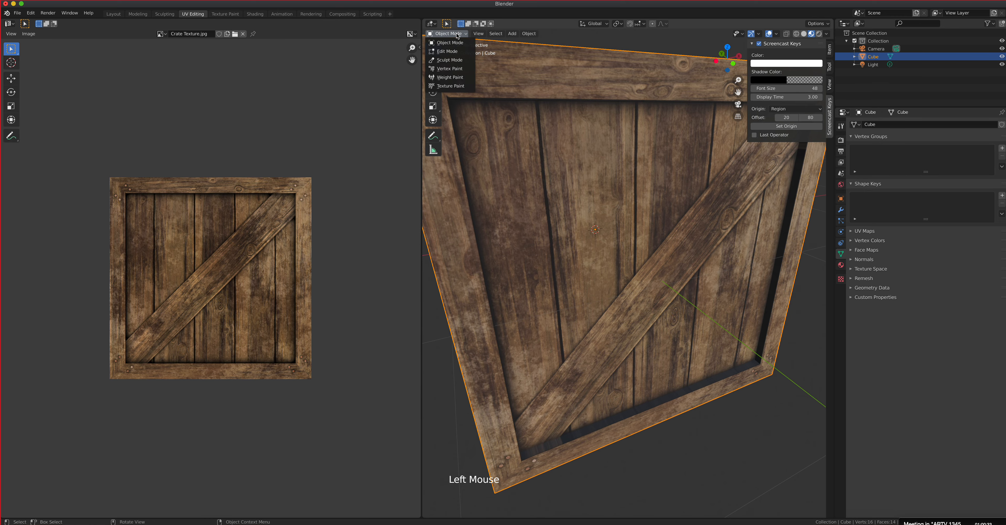
pyautogui.click(445, 47)
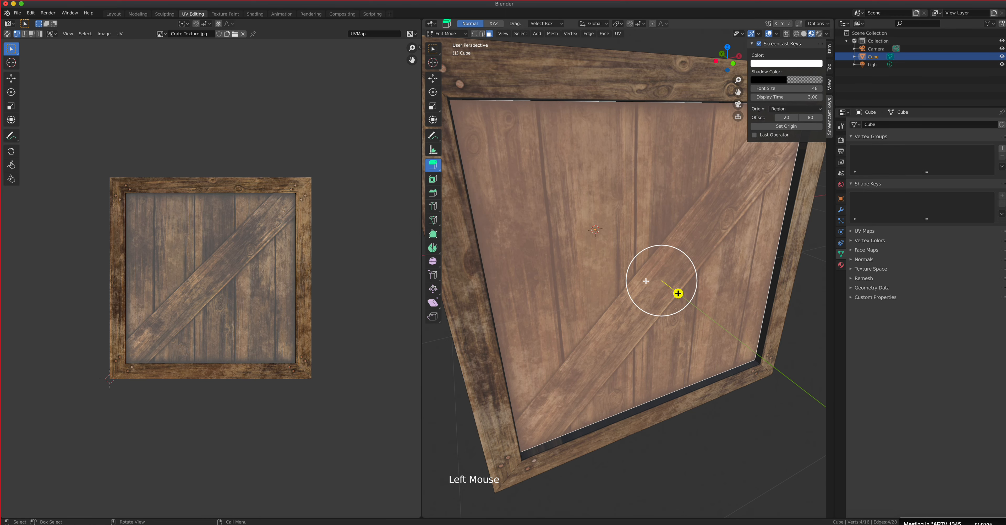
pyautogui.moveTo(643, 281); pyautogui.dragTo(643, 292, button='middle')
pyautogui.scroll(-2, 649, 285)
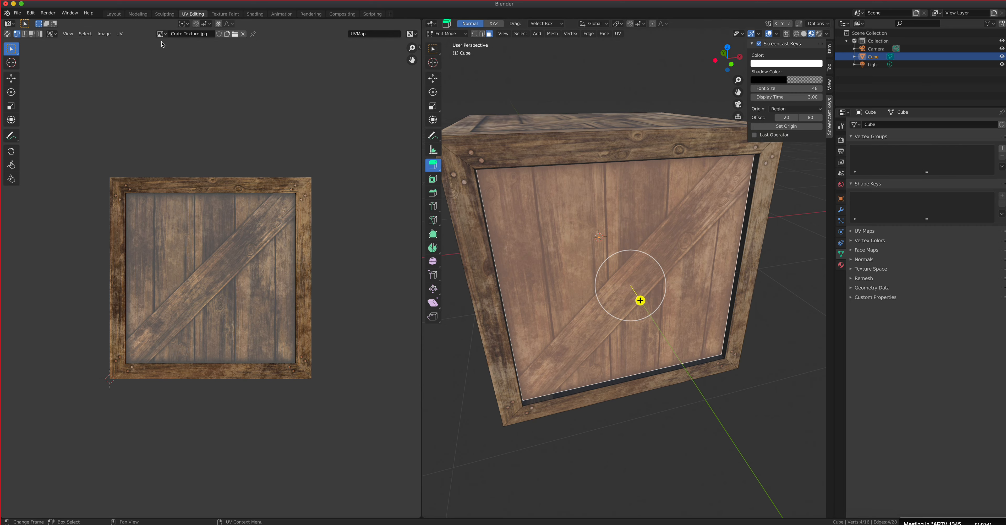
pyautogui.click(138, 14)
pyautogui.scroll(7, 410, 189)
pyautogui.moveTo(410, 189); pyautogui.dragTo(441, 194, button='middle')
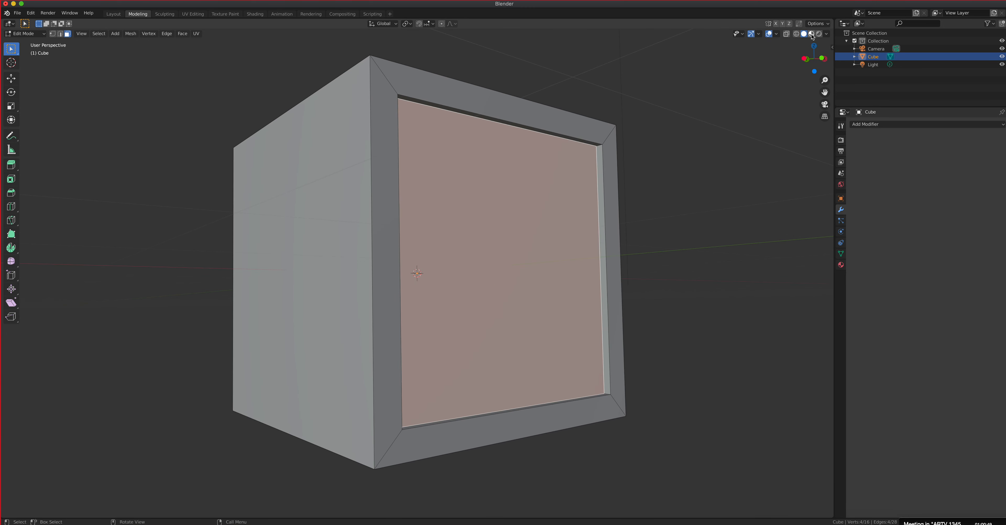
pyautogui.click(812, 34)
pyautogui.moveTo(644, 119); pyautogui.dragTo(521, 160, button='middle')
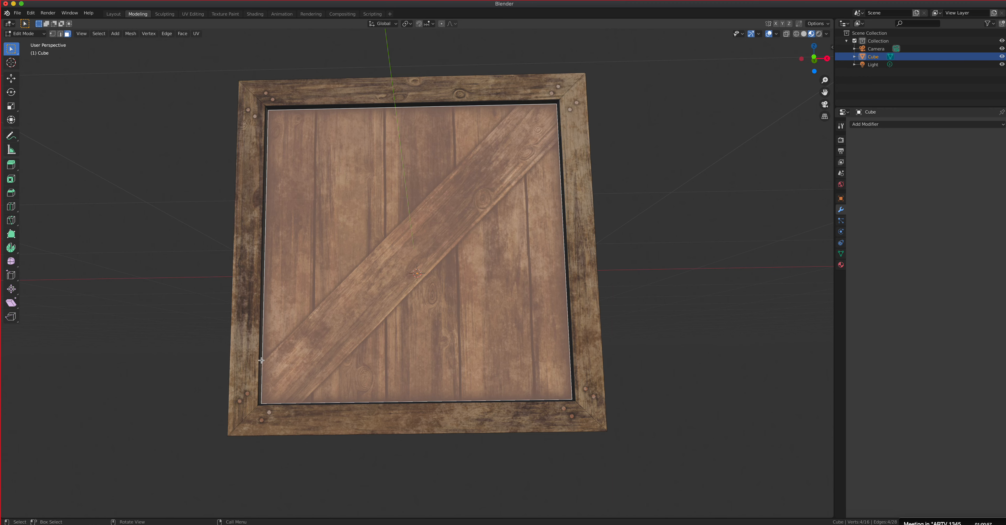
# Step: Knife-cut the recessed front panel along the upper edge of the diagonal plank, from the panel's top edge to its left edge
pyautogui.moveTo(292, 375); pyautogui.dragTo(329, 396, button='middle')
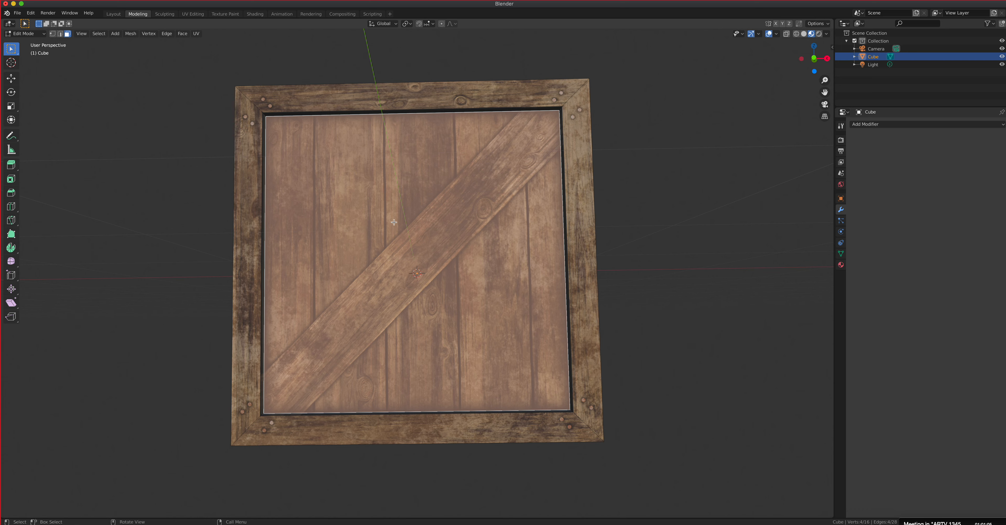
pyautogui.press('k')
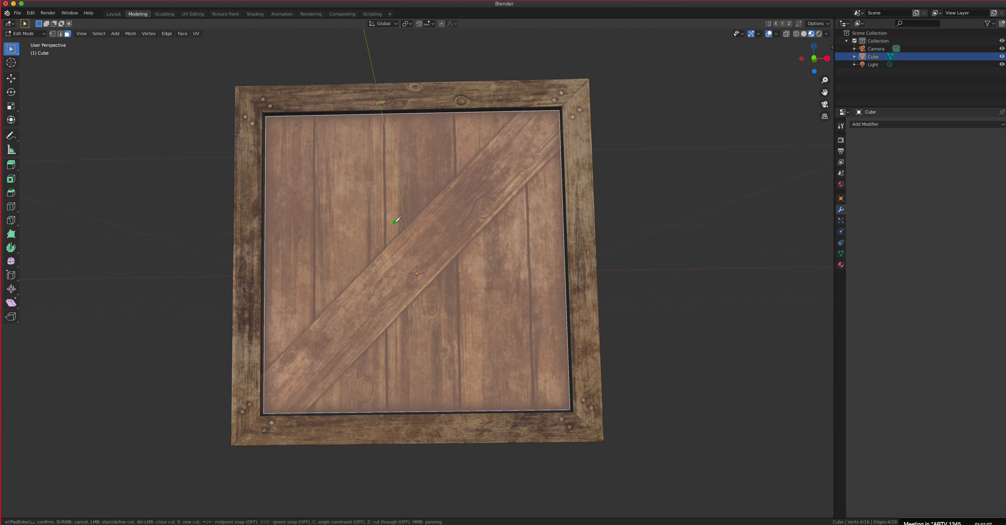
pyautogui.click(518, 111)
pyautogui.click(264, 371)
pyautogui.press('Return')
# Step: Inspect the cut across the front panel in Solid shading, and restore the Material Preview
pyautogui.moveTo(366, 354); pyautogui.dragTo(383, 317, button='middle')
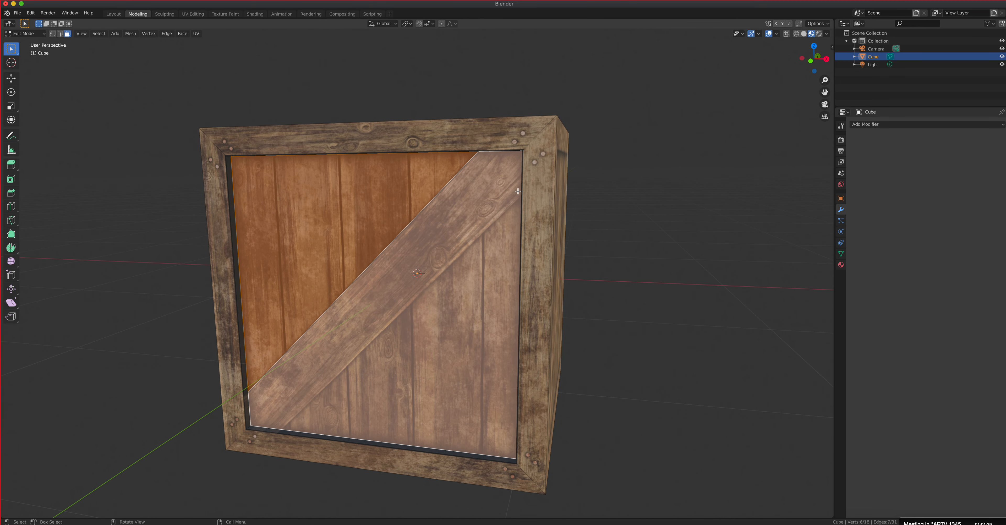
pyautogui.click(804, 34)
pyautogui.moveTo(486, 236); pyautogui.dragTo(534, 153, button='middle')
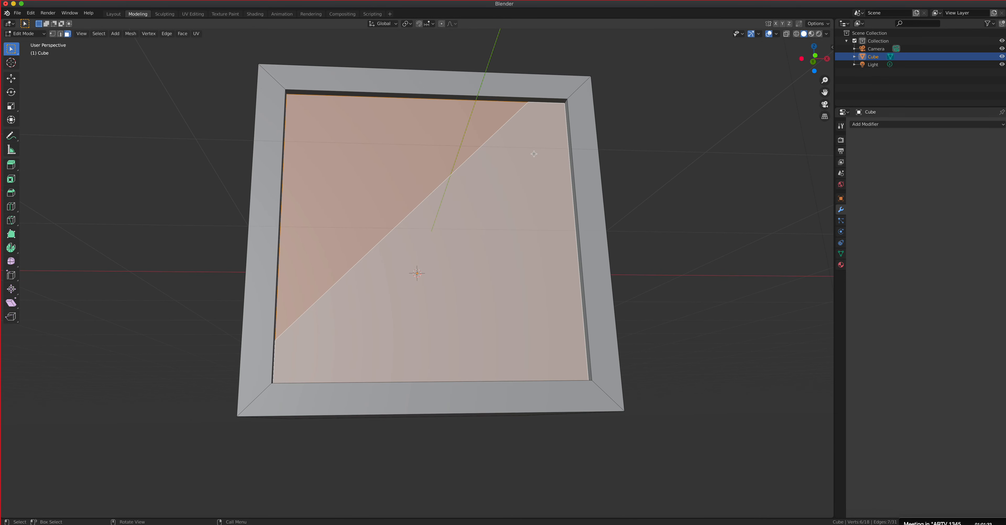
pyautogui.moveTo(412, 226); pyautogui.dragTo(444, 211, button='middle')
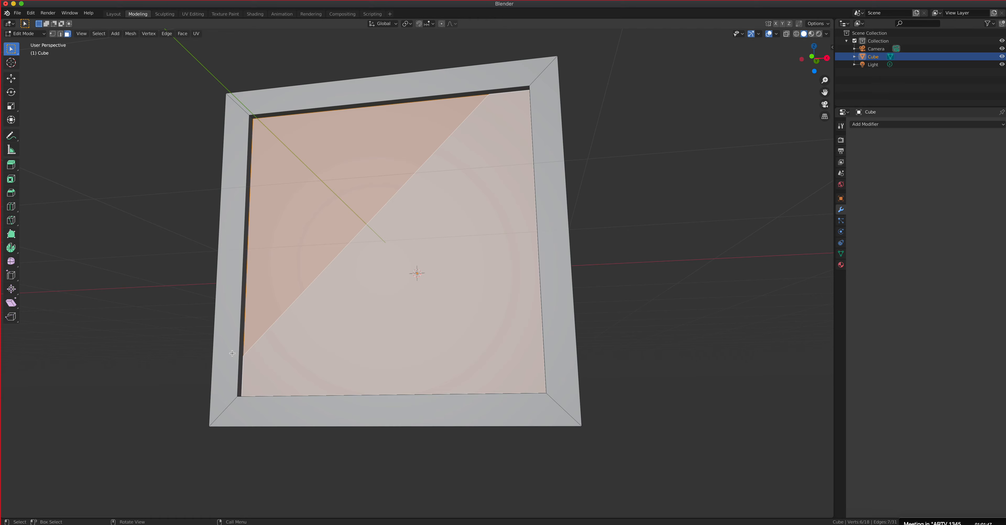
pyautogui.moveTo(612, 173); pyautogui.dragTo(645, 164, button='middle')
pyautogui.click(811, 34)
# Step: Knife-cut the front panel along the lower edge of the diagonal plank, from the panel's right edge to its bottom edge
pyautogui.moveTo(444, 234)
pyautogui.mouseDown(button='middle')
pyautogui.moveTo(437, 253)
pyautogui.moveTo(486, 295)
pyautogui.moveTo(453, 244)
pyautogui.mouseUp(button='middle')
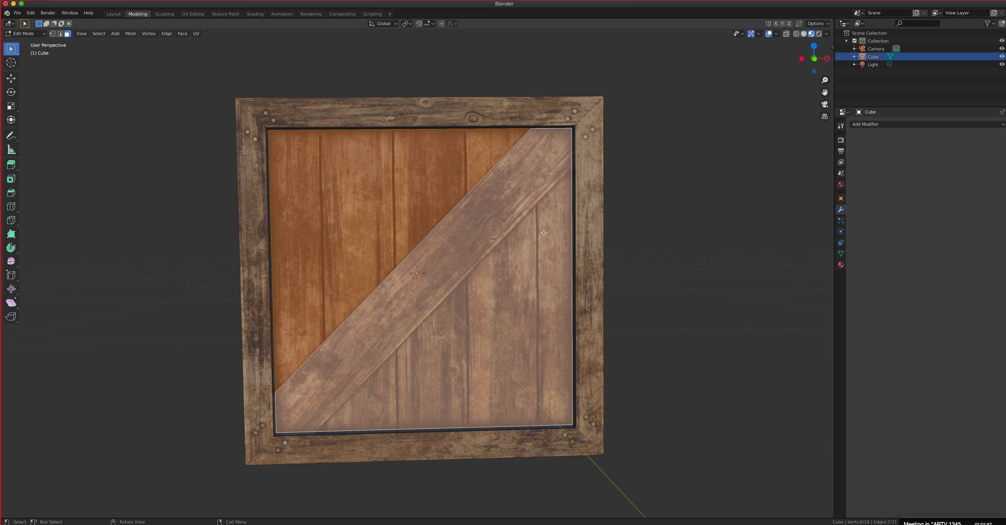
pyautogui.press('k')
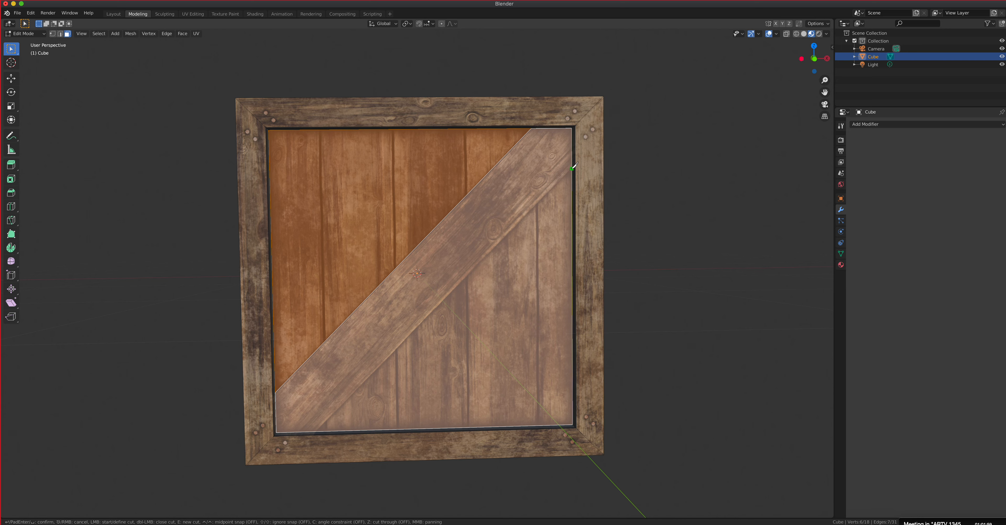
pyautogui.click(573, 166)
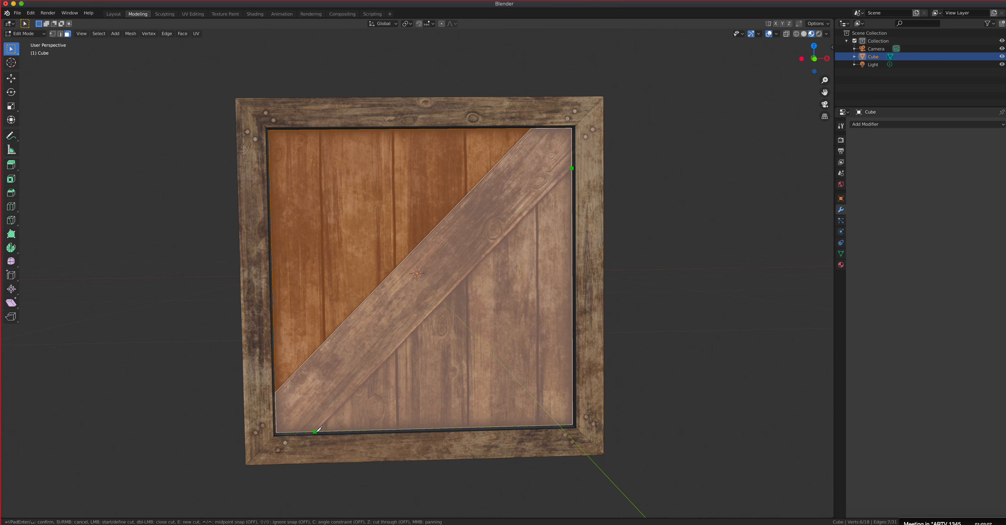
pyautogui.click(315, 431)
pyautogui.press('Return')
pyautogui.moveTo(429, 363)
pyautogui.mouseDown(button='middle')
pyautogui.moveTo(415, 341)
pyautogui.moveTo(421, 355)
pyautogui.mouseUp(button='middle')
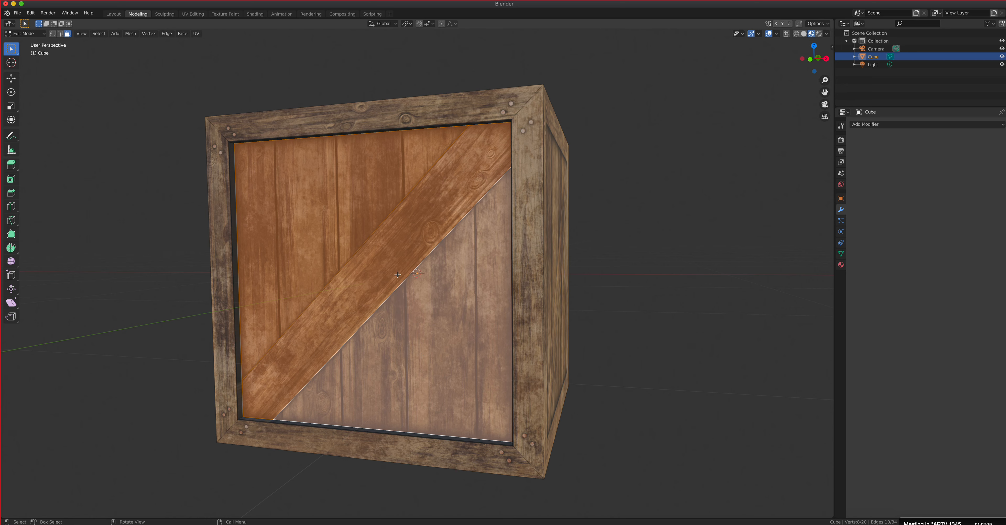
# Step: Extrude the diagonal plank face slightly outward from the recessed front panel
pyautogui.click(398, 271)
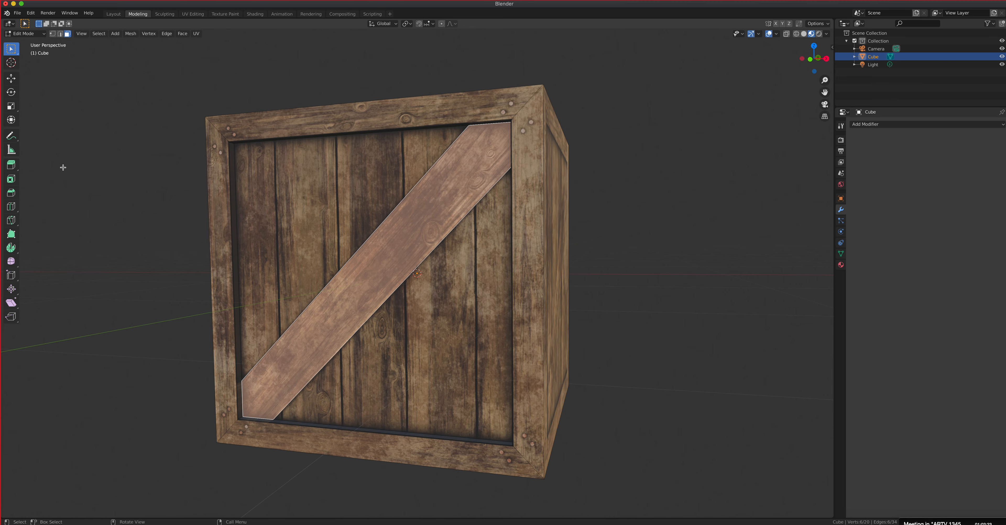
pyautogui.click(11, 165)
pyautogui.moveTo(339, 239); pyautogui.dragTo(379, 263, button='middle')
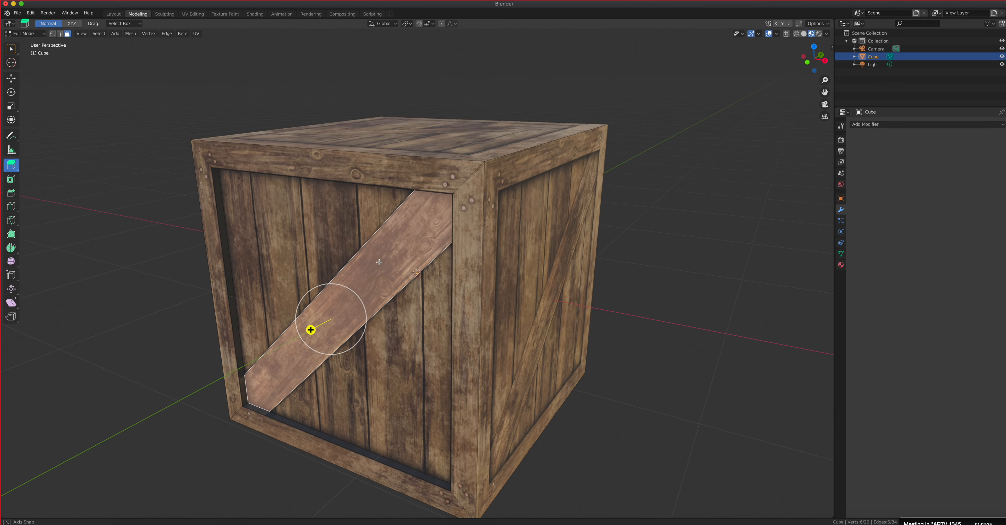
pyautogui.scroll(3, 378, 262)
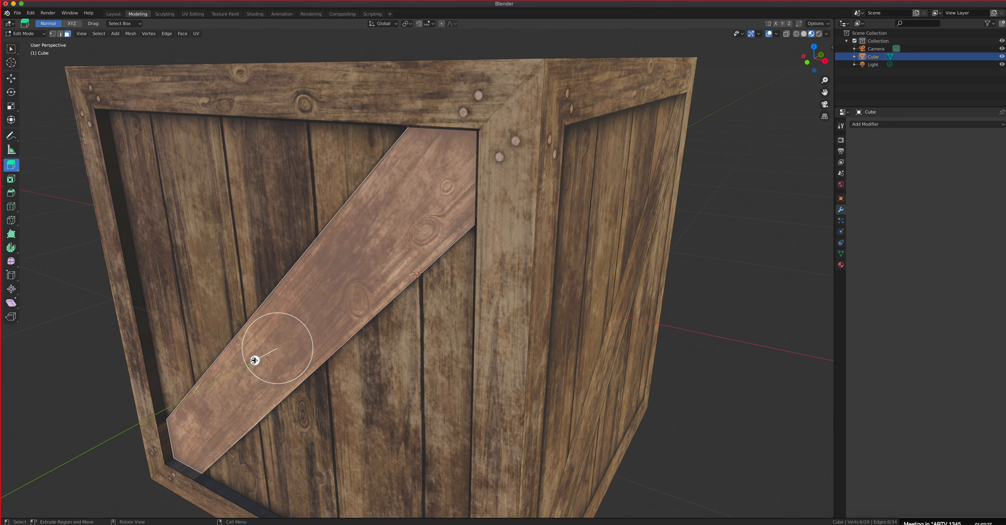
pyautogui.moveTo(254, 359); pyautogui.dragTo(253, 361)
pyautogui.moveTo(252, 362); pyautogui.dragTo(238, 365)
# Step: Switch the crate to Object Mode to view the raised diagonal plank without the selection overlay
pyautogui.moveTo(167, 319); pyautogui.dragTo(231, 301, button='middle')
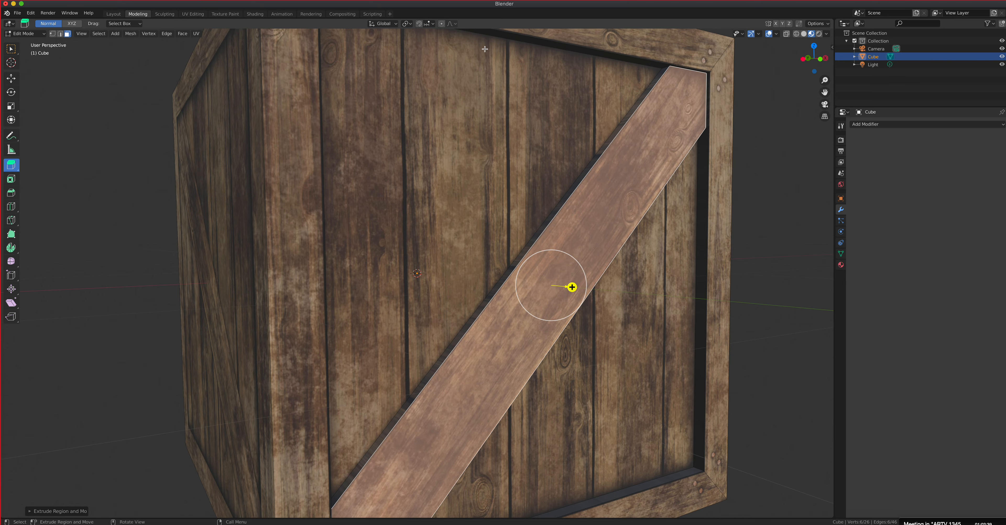
pyautogui.click(29, 34)
pyautogui.click(30, 42)
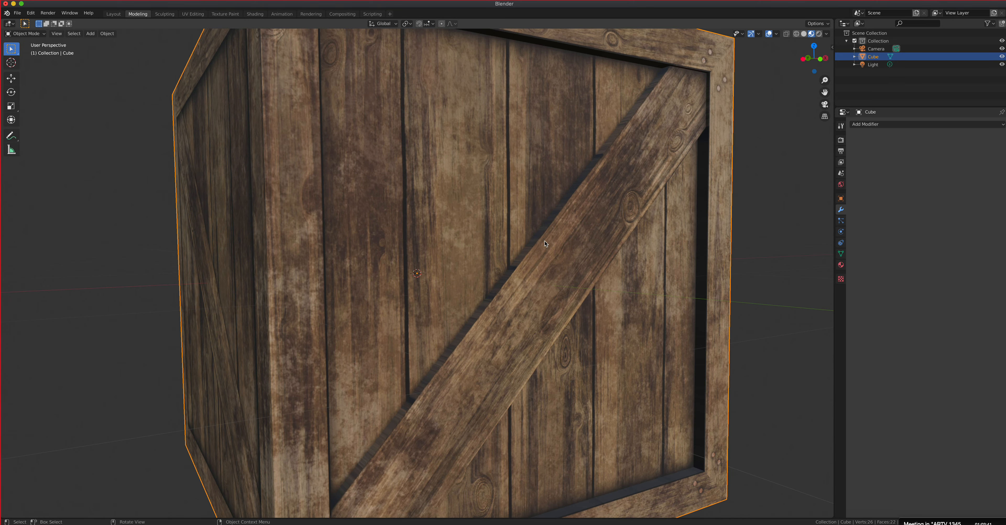
# Step: Examine the raised diagonal plank and recessed front panel from several angles, comparing them with the flat neighbouring side
pyautogui.scroll(-5, 537, 246)
pyautogui.moveTo(536, 246); pyautogui.dragTo(477, 240, button='middle')
pyautogui.scroll(5, 524, 218)
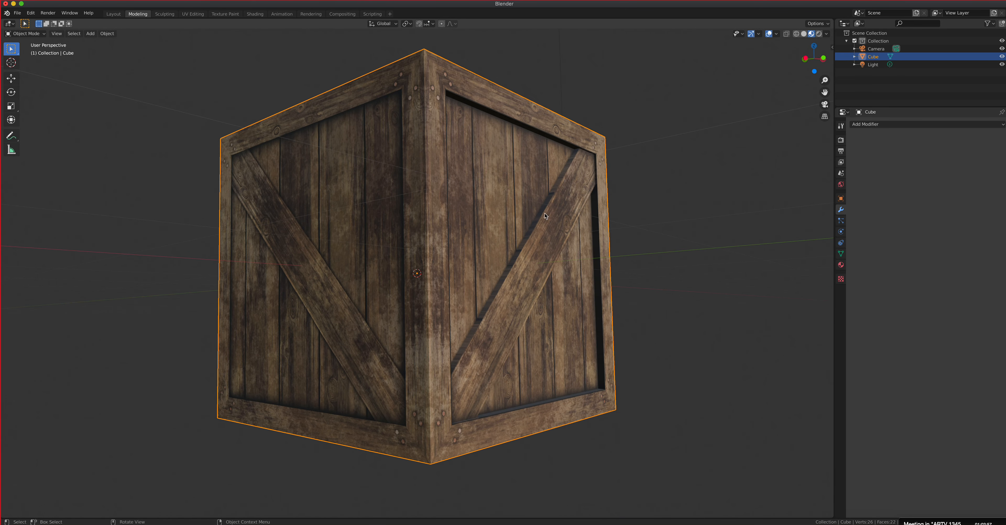
pyautogui.scroll(5, 477, 240)
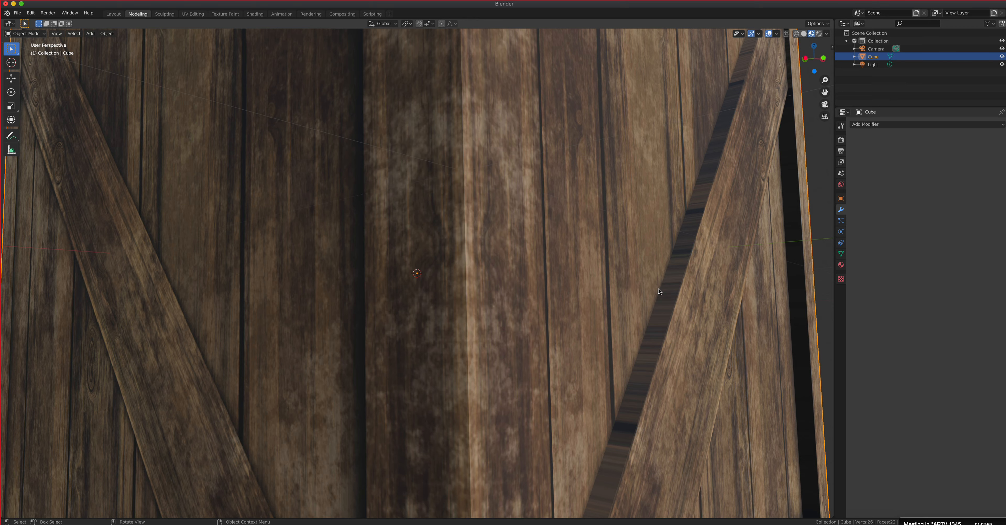
pyautogui.scroll(-4, 689, 282)
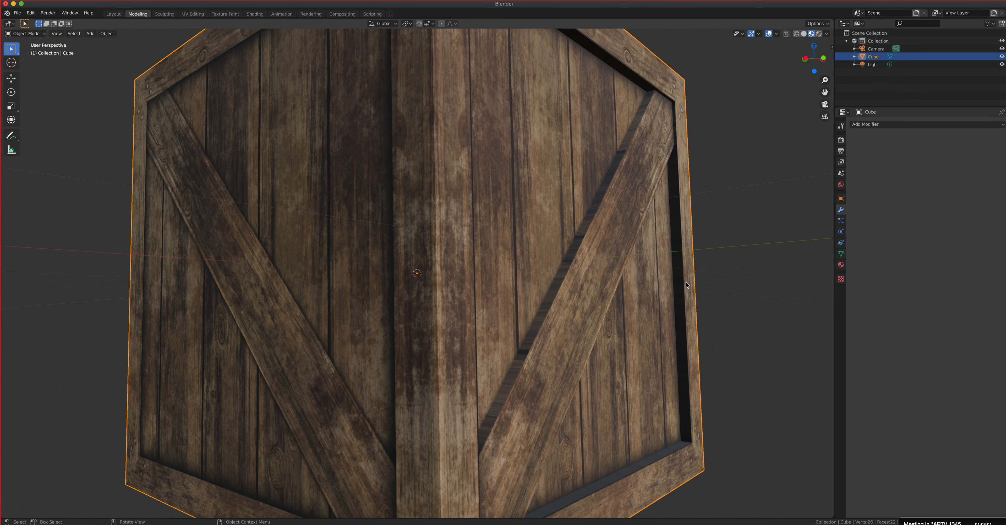
pyautogui.scroll(-2, 676, 286)
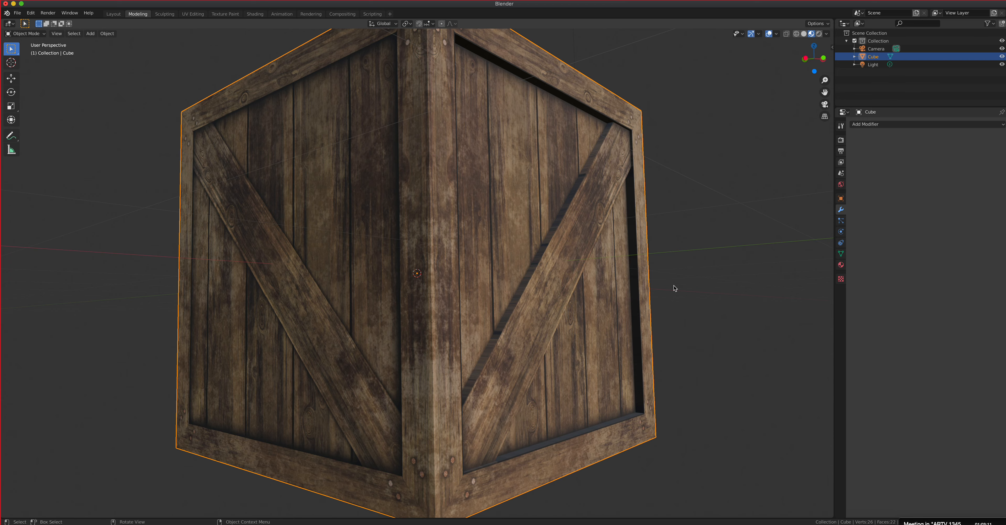
pyautogui.moveTo(630, 303); pyautogui.dragTo(500, 285, button='middle')
pyautogui.scroll(1, 501, 285)
pyautogui.scroll(-4, 488, 279)
pyautogui.moveTo(419, 245); pyautogui.dragTo(463, 270, button='middle')
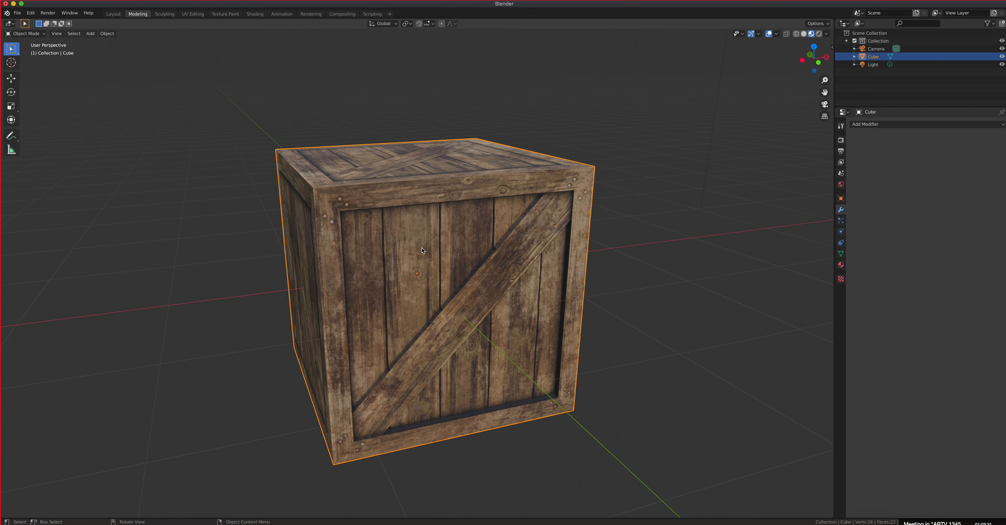
# Step: Delete all the crate's flat sides in Edit Mode, keeping only the detailed front side with its frame, recess and diagonal plank
pyautogui.click(25, 33)
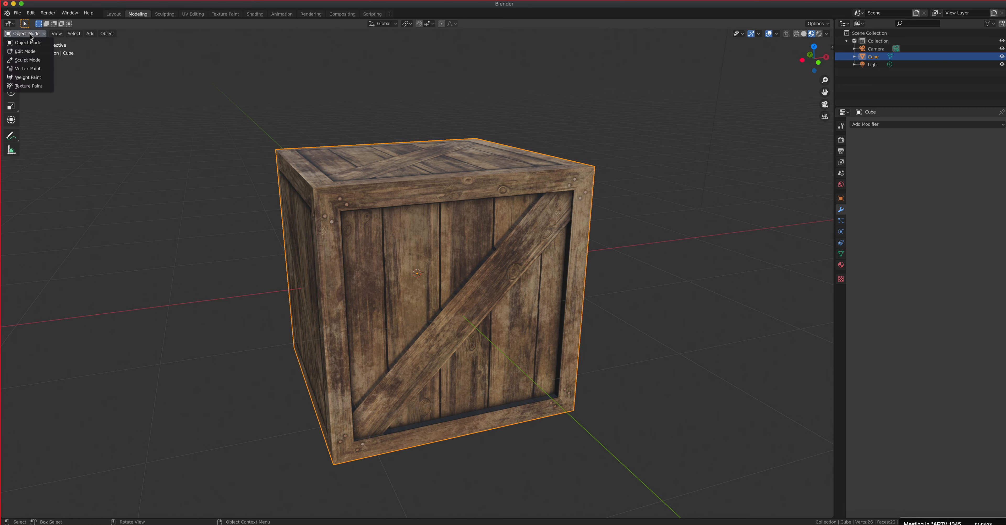
pyautogui.click(23, 48)
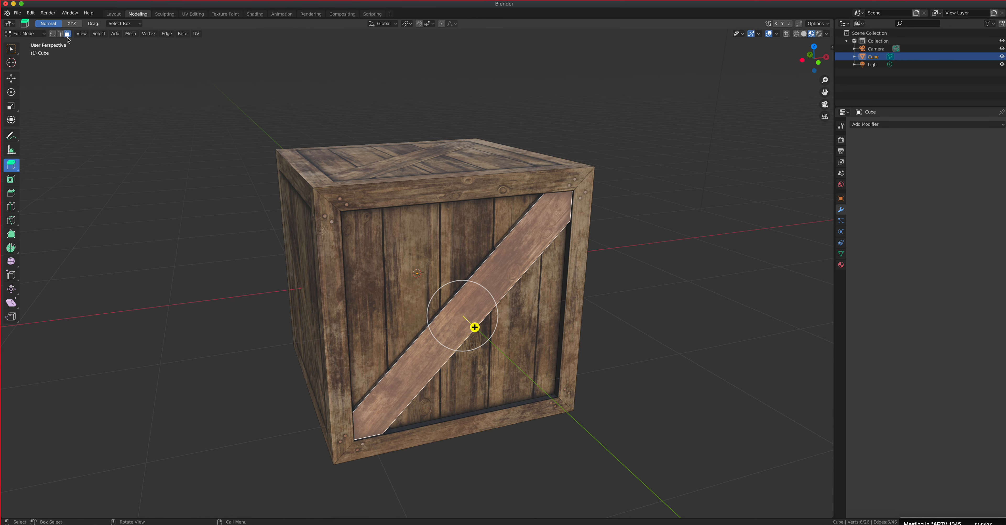
pyautogui.click(406, 156)
pyautogui.moveTo(408, 160); pyautogui.dragTo(466, 248, button='middle')
pyautogui.keyDown('shift'); pyautogui.click(359, 252); pyautogui.keyUp('shift')
pyautogui.keyDown('shift'); pyautogui.click(349, 254); pyautogui.keyUp('shift')
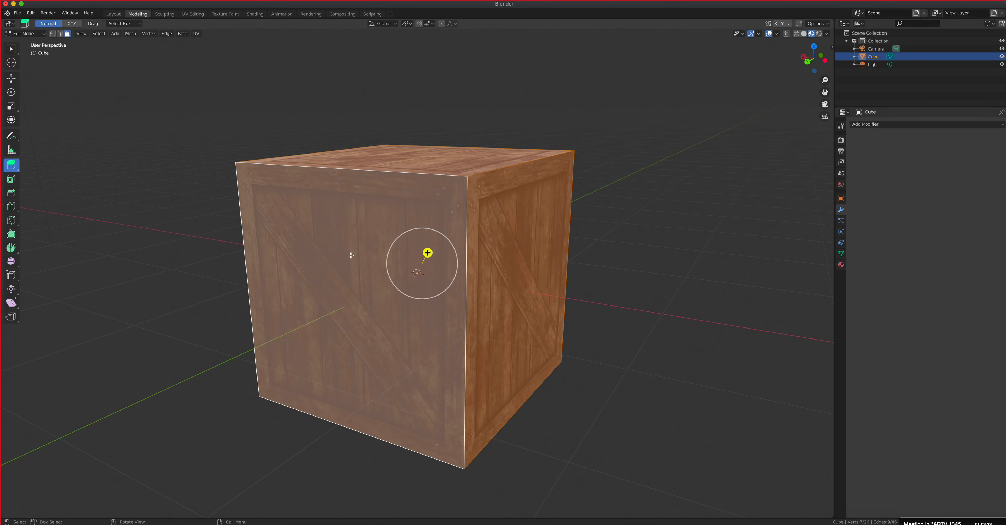
pyautogui.moveTo(350, 255); pyautogui.dragTo(450, 247, button='middle')
pyautogui.keyDown('shift'); pyautogui.click(385, 249); pyautogui.keyUp('shift')
pyautogui.moveTo(415, 318); pyautogui.dragTo(202, 338, button='middle')
pyautogui.keyDown('shift'); pyautogui.click(414, 264); pyautogui.keyUp('shift')
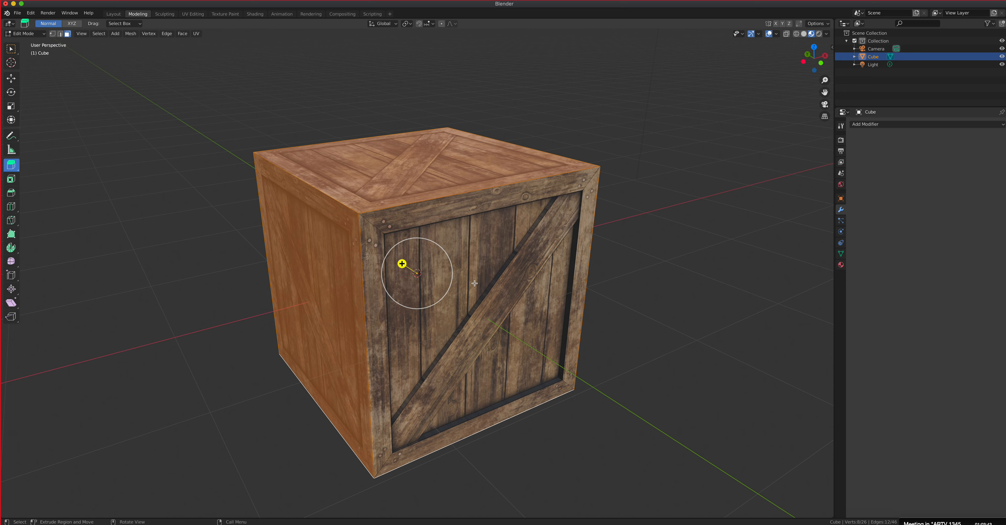
pyautogui.moveTo(406, 295); pyautogui.dragTo(447, 280, button='middle')
pyautogui.click(12, 50)
pyautogui.moveTo(389, 225); pyautogui.dragTo(346, 251, button='middle')
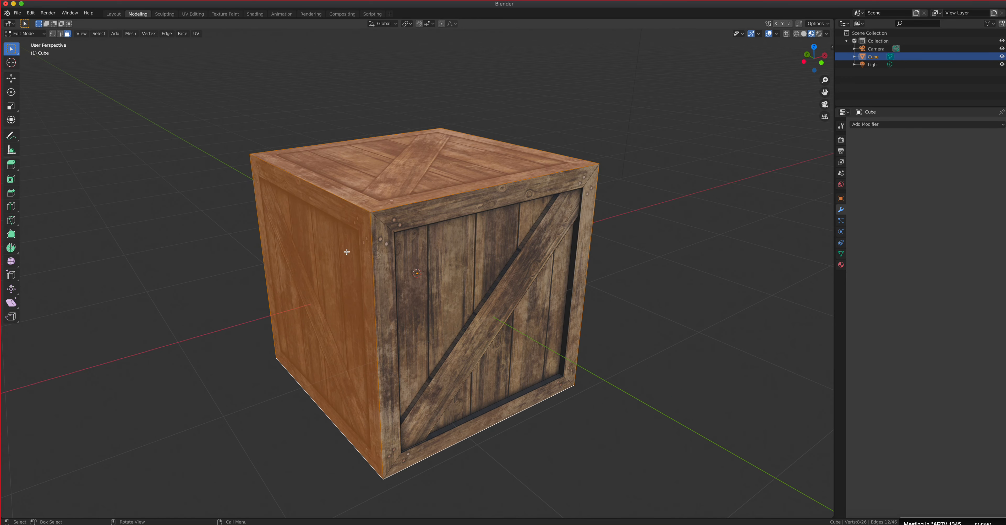
pyautogui.press('x')
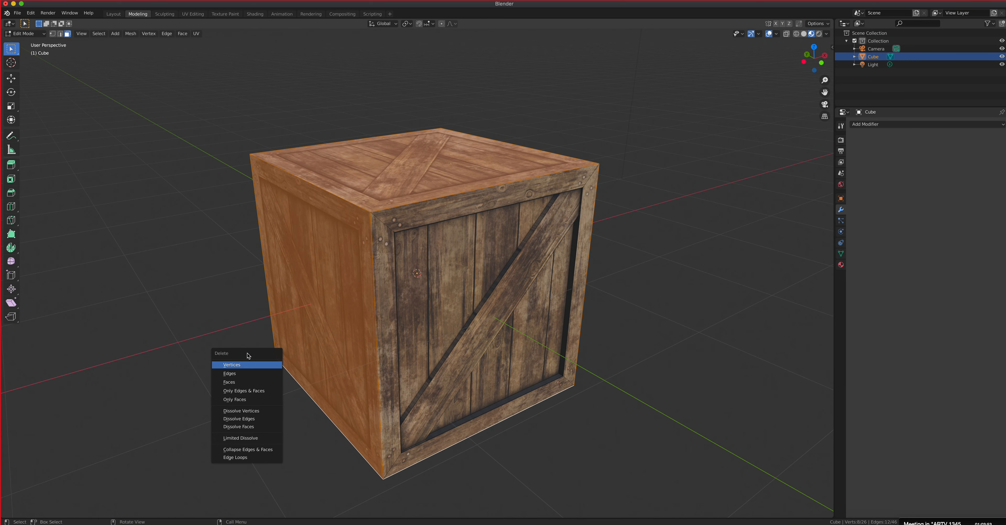
pyautogui.press('n')
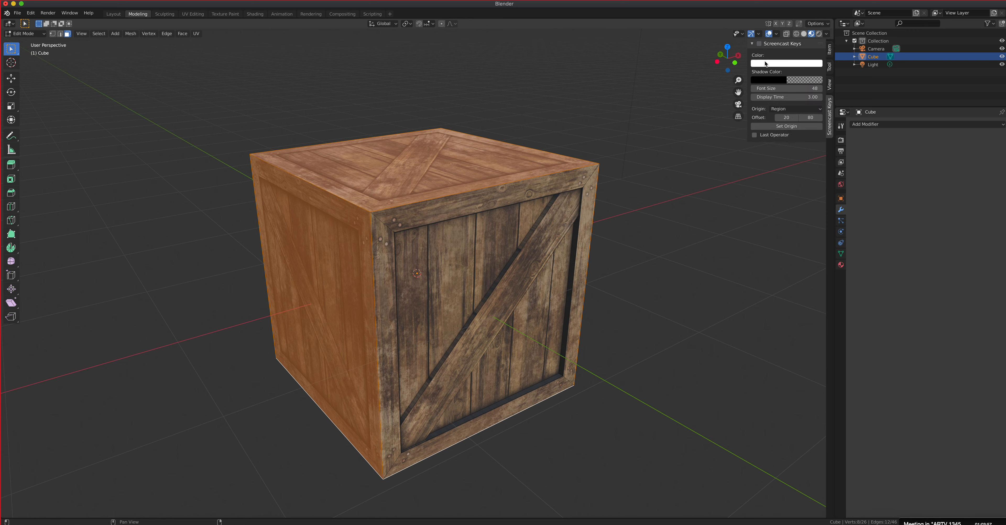
pyautogui.press('n')
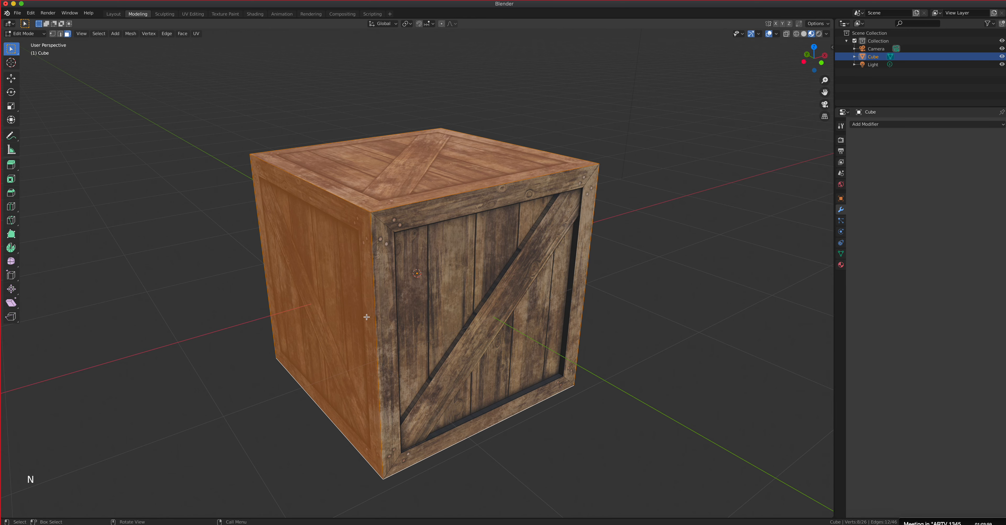
pyautogui.press('x')
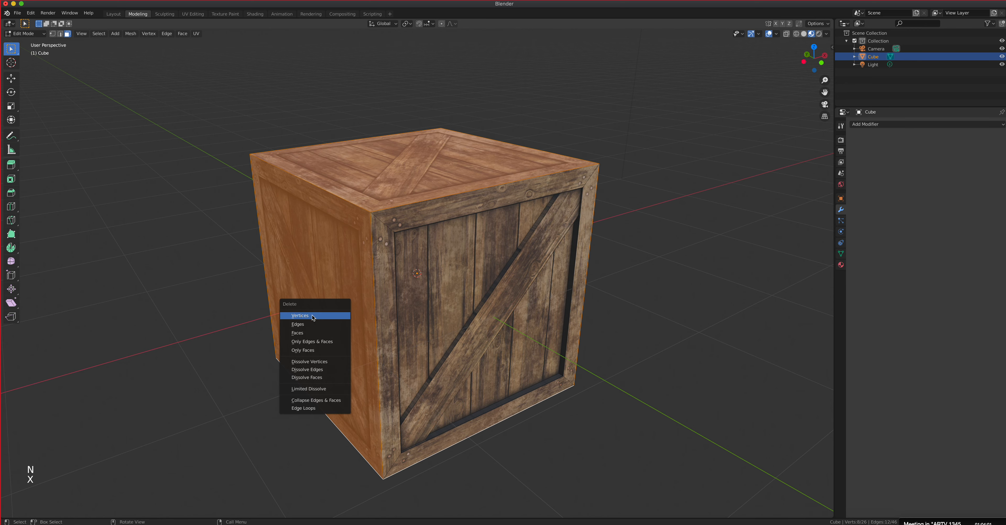
pyautogui.click(299, 334)
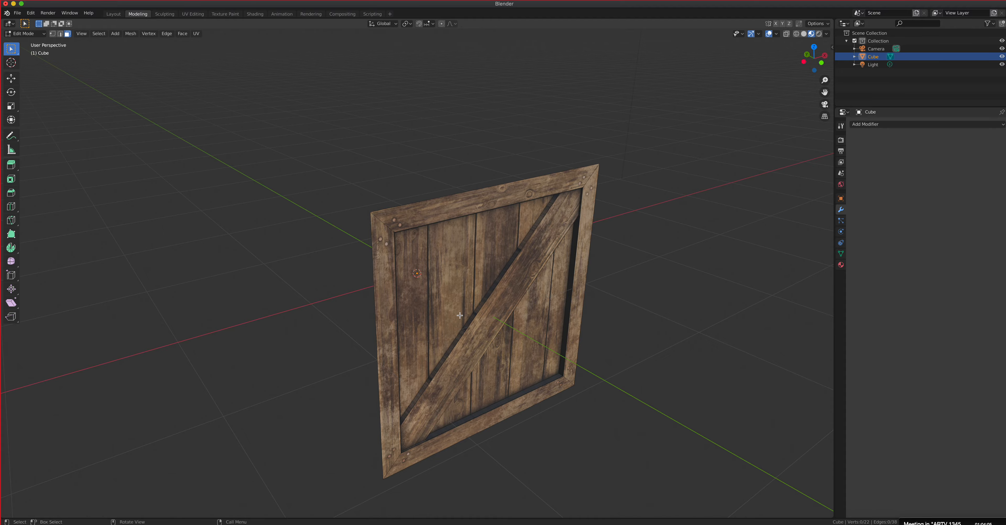
# Step: Return to Object Mode and examine the remaining front side up close
pyautogui.press('Tab')
pyautogui.moveTo(459, 315)
pyautogui.mouseDown(button='middle')
pyautogui.moveTo(508, 312)
pyautogui.moveTo(374, 305)
pyautogui.moveTo(402, 326)
pyautogui.moveTo(478, 323)
pyautogui.mouseUp(button='middle')
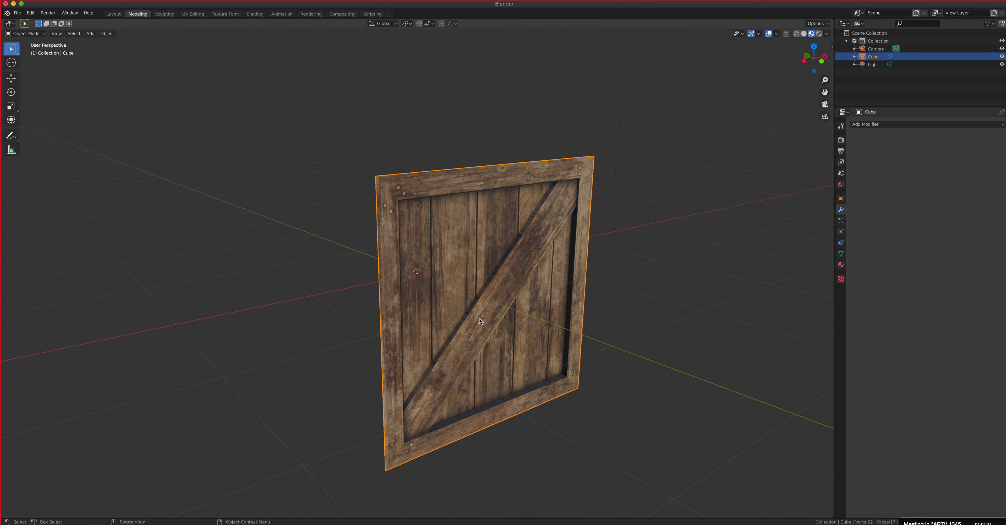
pyautogui.scroll(4, 479, 321)
pyautogui.scroll(-2, 482, 313)
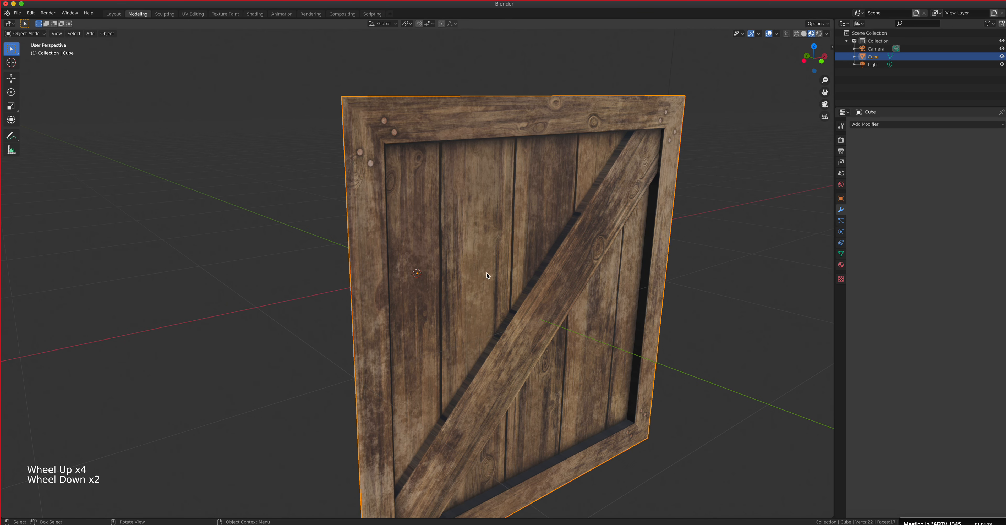
# Step: Open the UV Editing workspace and put the crate's front side into Edit Mode
pyautogui.click(197, 15)
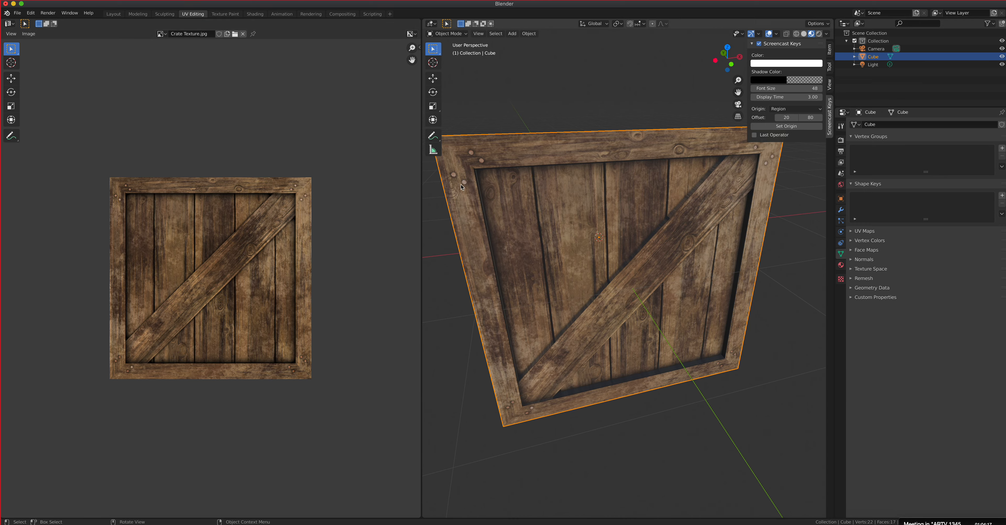
pyautogui.moveTo(663, 234); pyautogui.dragTo(598, 196, button='middle')
pyautogui.click(453, 34)
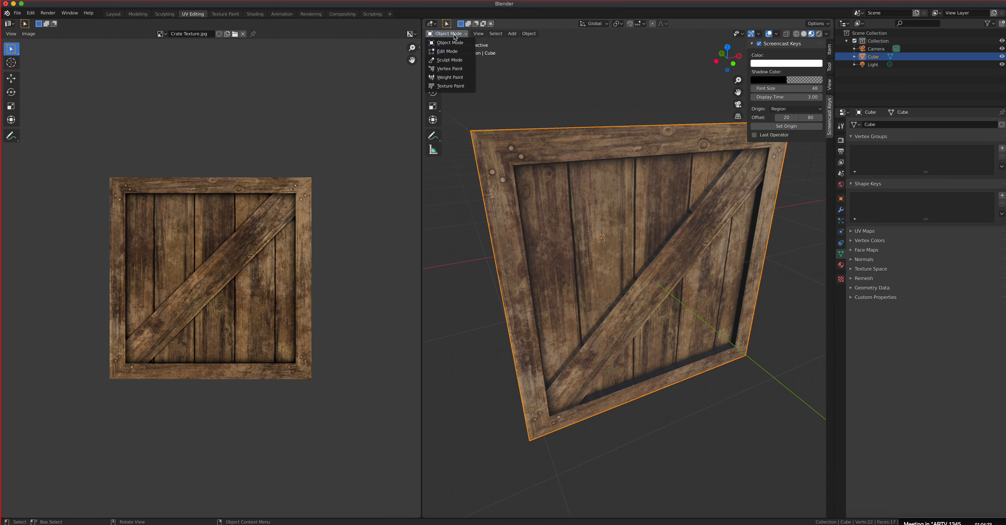
pyautogui.click(449, 43)
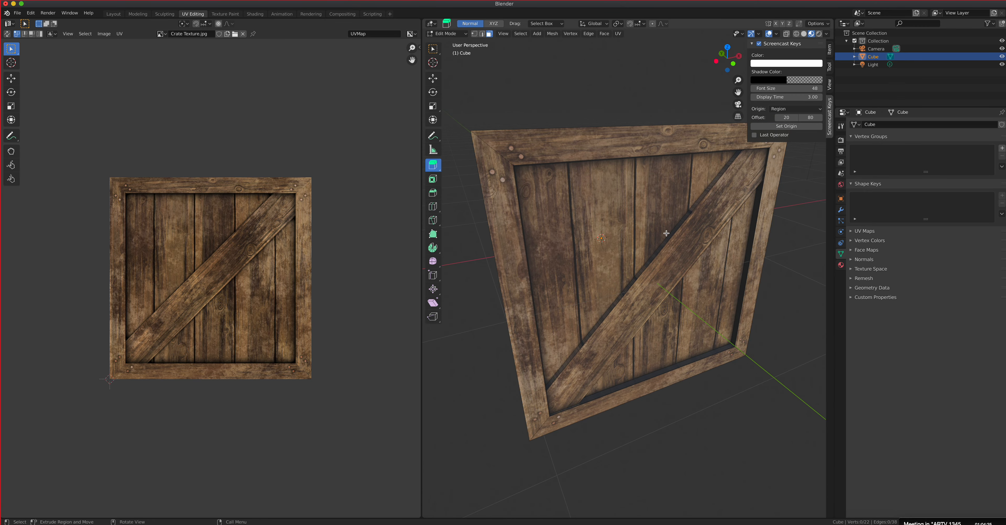
# Step: UV-map the thin upper side face of the raised diagonal plank with Cube Projection
pyautogui.keyDown('alt'); pyautogui.click(672, 232); pyautogui.keyUp('alt')
pyautogui.moveTo(693, 243)
pyautogui.mouseDown(button='middle')
pyautogui.moveTo(675, 223)
pyautogui.moveTo(703, 233)
pyautogui.mouseUp(button='middle')
pyautogui.scroll(4, 702, 233)
pyautogui.scroll(-3, 702, 233)
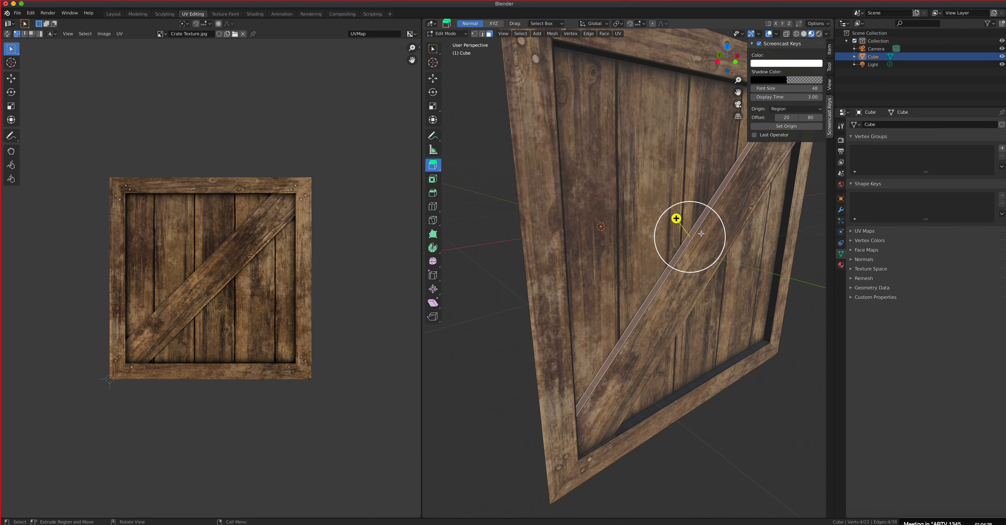
pyautogui.moveTo(690, 233); pyautogui.dragTo(648, 229, button='middle')
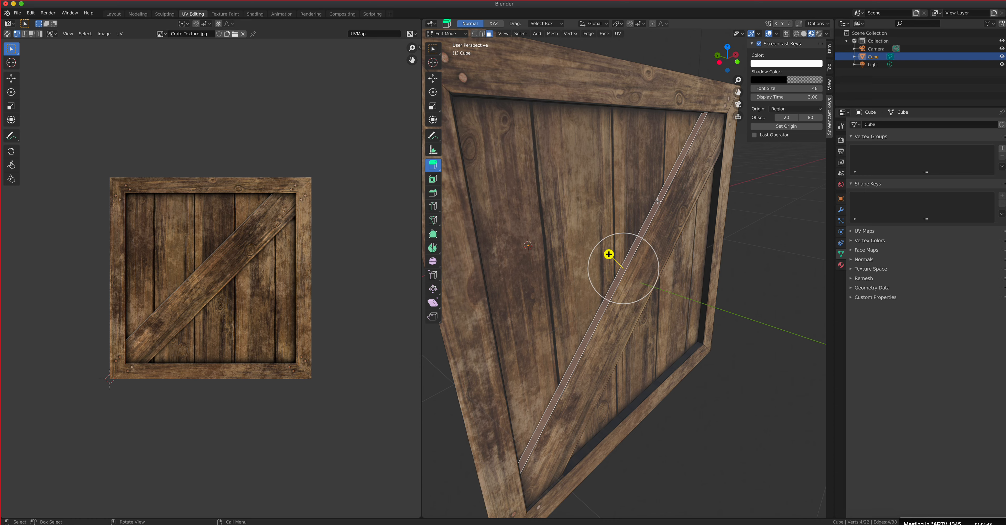
pyautogui.press('u')
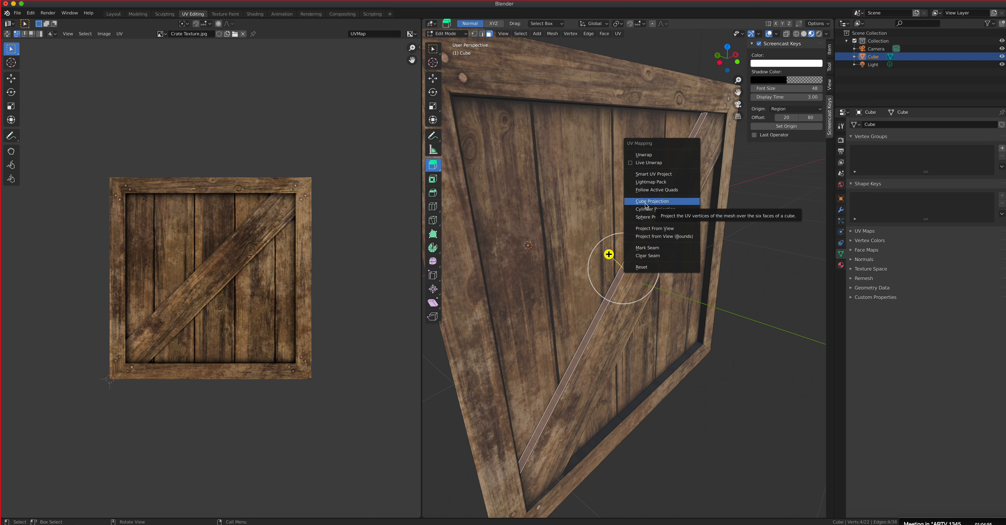
pyautogui.click(655, 201)
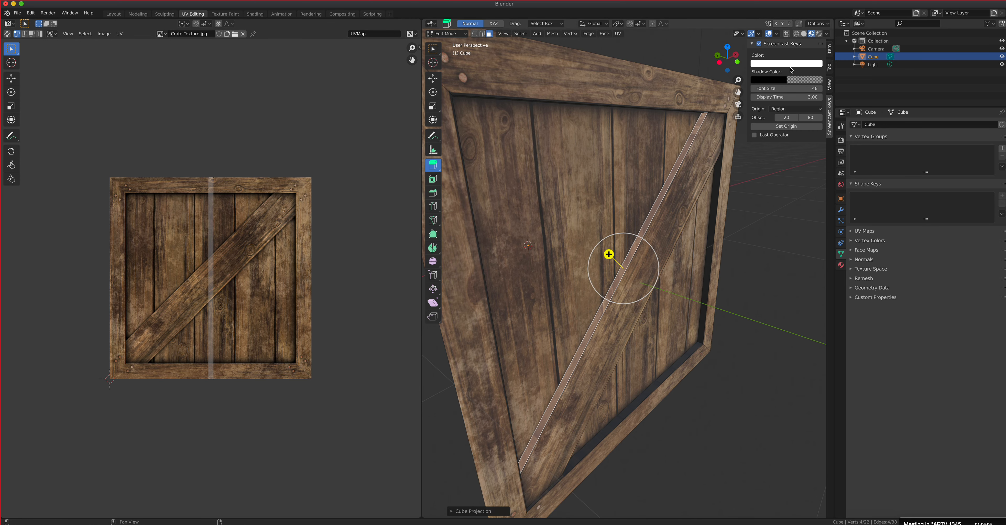
# Step: Check the plank's upper side face texture in Object Mode, and return to Edit Mode
pyautogui.click(447, 33)
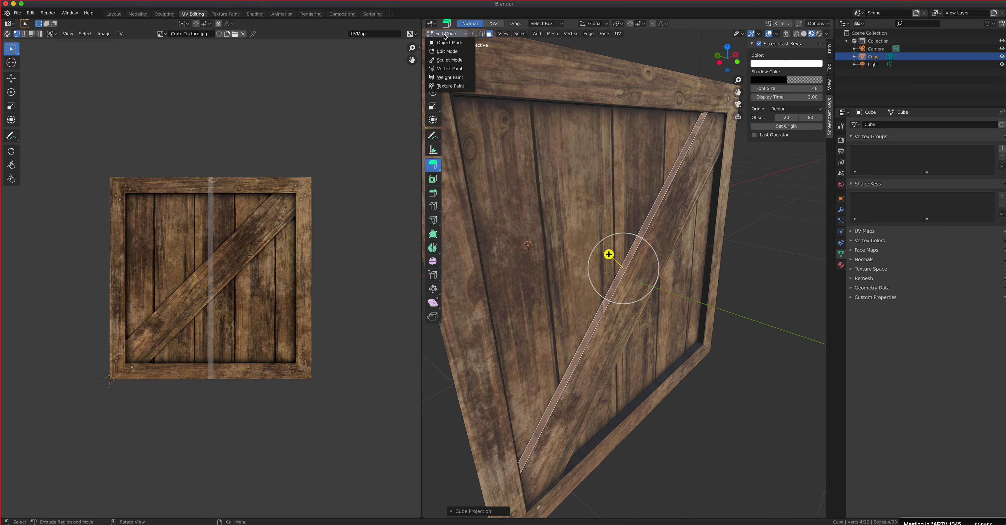
pyautogui.click(450, 43)
pyautogui.moveTo(543, 219); pyautogui.dragTo(654, 191, button='middle')
pyautogui.scroll(3, 564, 232)
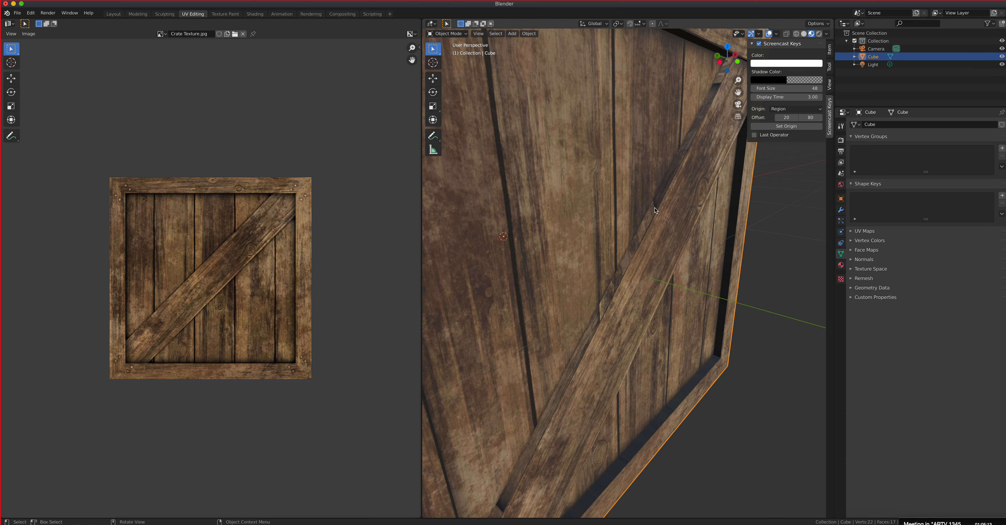
pyautogui.click(445, 35)
pyautogui.click(449, 51)
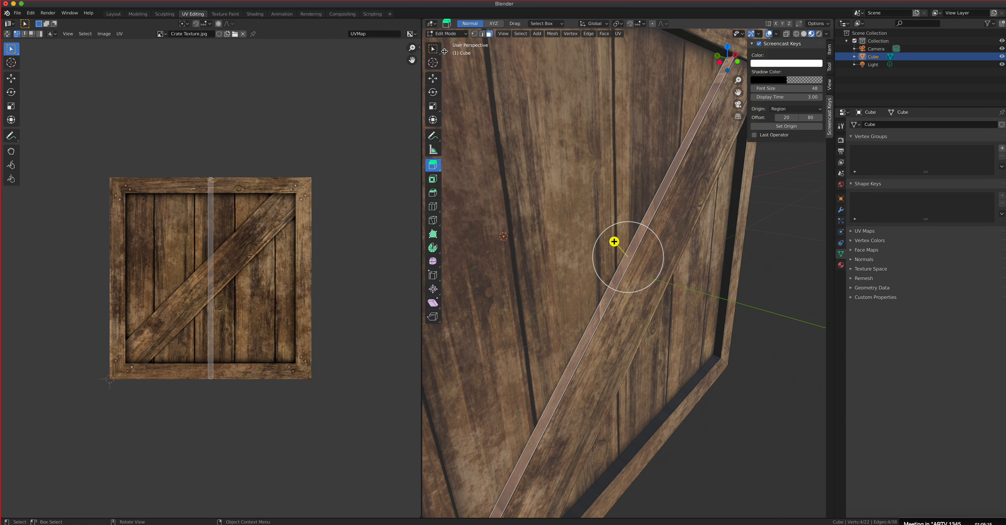
# Step: Move the UV strip of the plank's upper side face onto the right frame board of the crate texture
pyautogui.scroll(2, 216, 242)
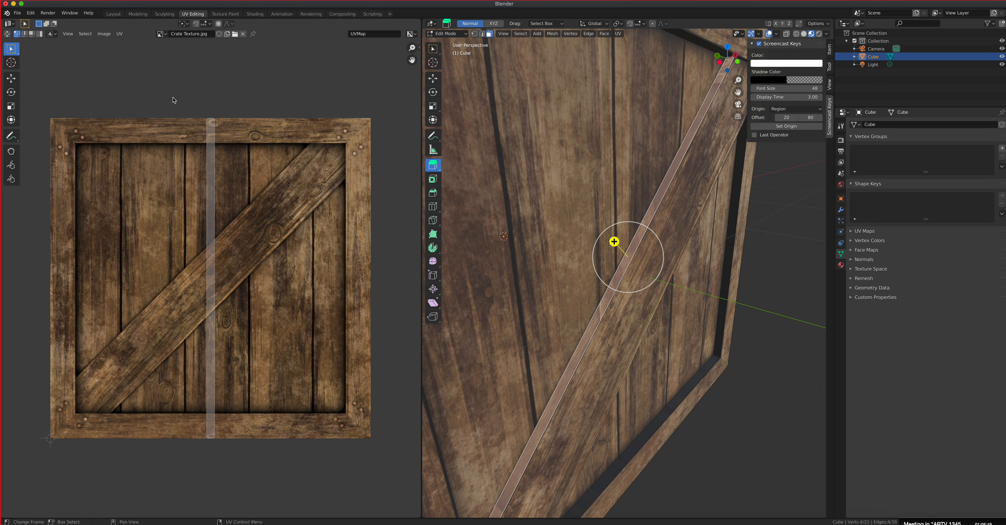
pyautogui.moveTo(173, 98); pyautogui.dragTo(259, 464)
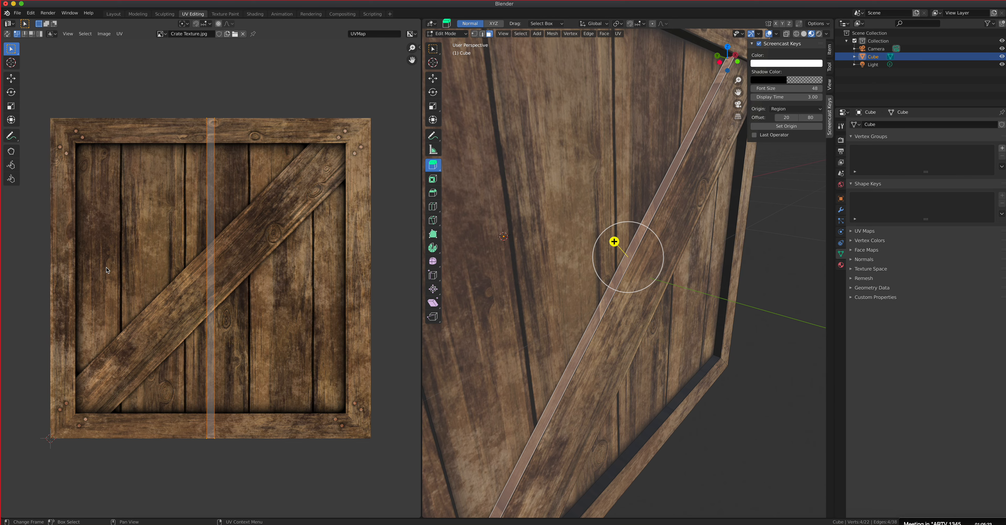
pyautogui.click(14, 81)
pyautogui.moveTo(243, 278); pyautogui.dragTo(401, 297)
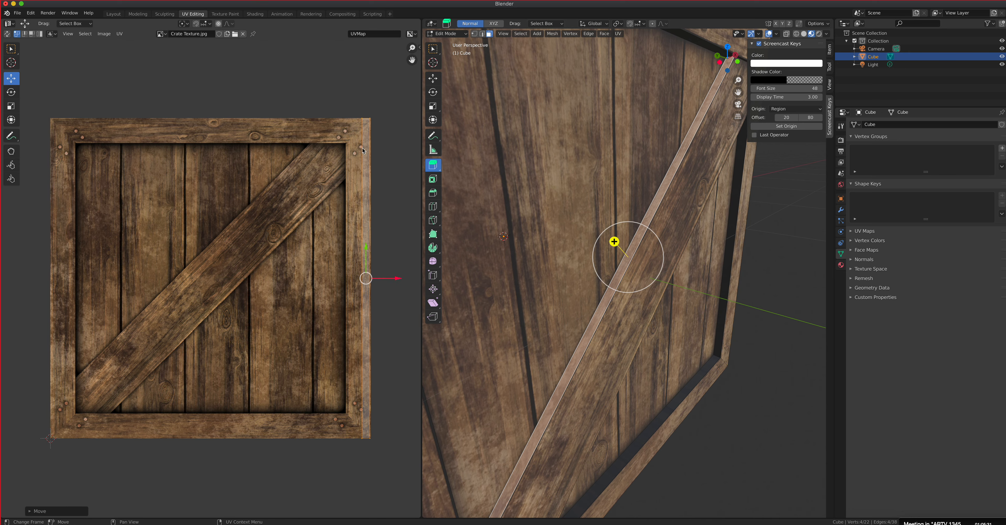
# Step: Unwrap the thin lower side face of the raised diagonal plank
pyautogui.moveTo(578, 320); pyautogui.dragTo(625, 301, button='middle')
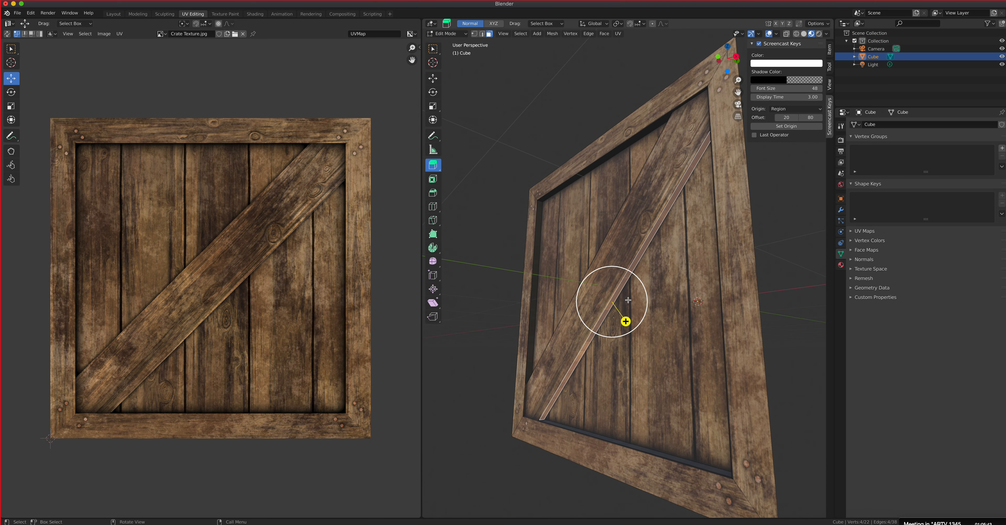
pyautogui.press('u')
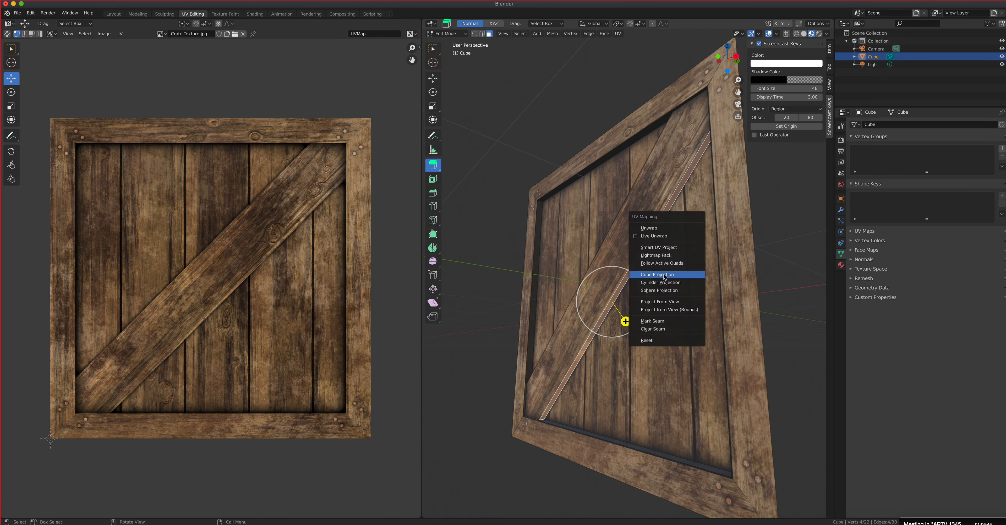
pyautogui.click(662, 231)
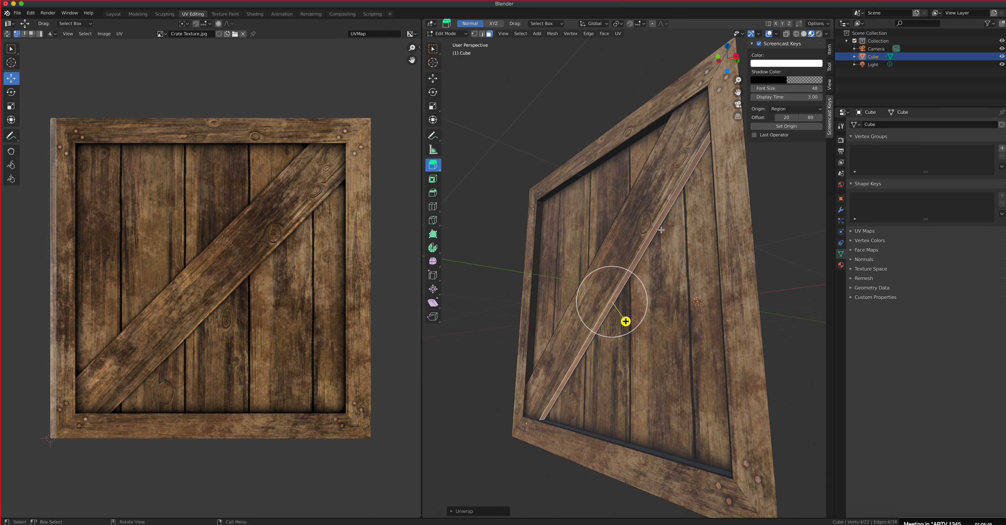
pyautogui.rightClick(661, 229)
# Step: Unwrap the left inner wall of the recess in the front side's frame
pyautogui.click(533, 316)
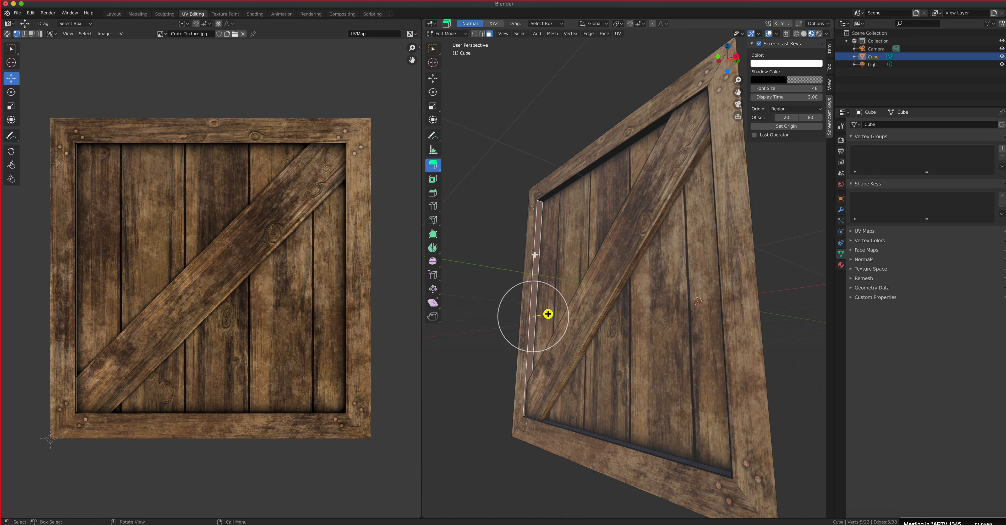
pyautogui.press('u')
pyautogui.click(536, 256)
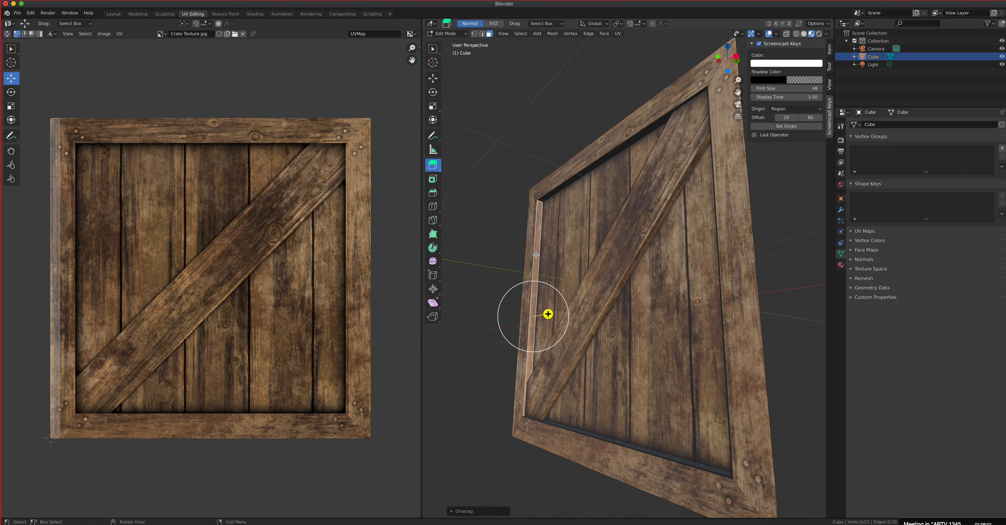
# Step: Unwrap the upper inner wall of the recess and shift its UV strip slightly along X, within the left frame board
pyautogui.click(559, 191)
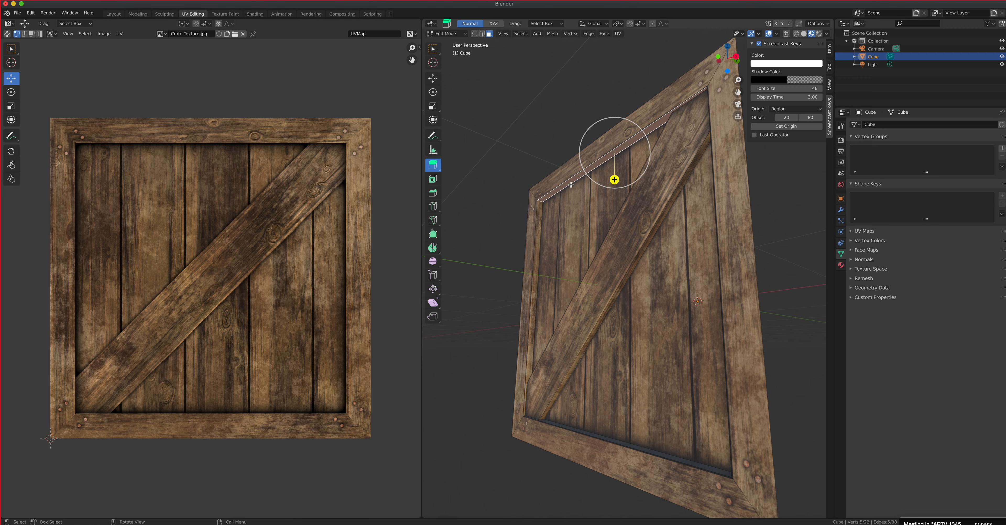
pyautogui.press('u')
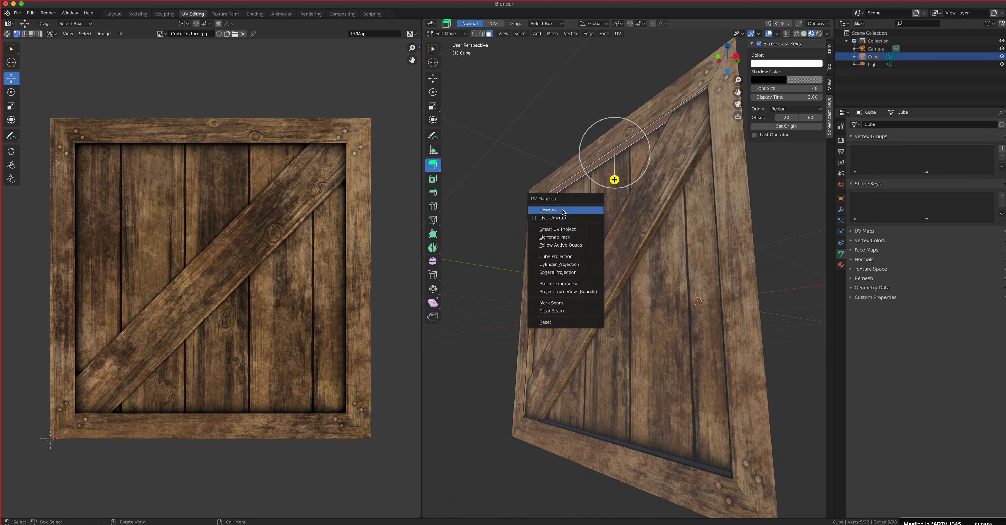
pyautogui.click(562, 211)
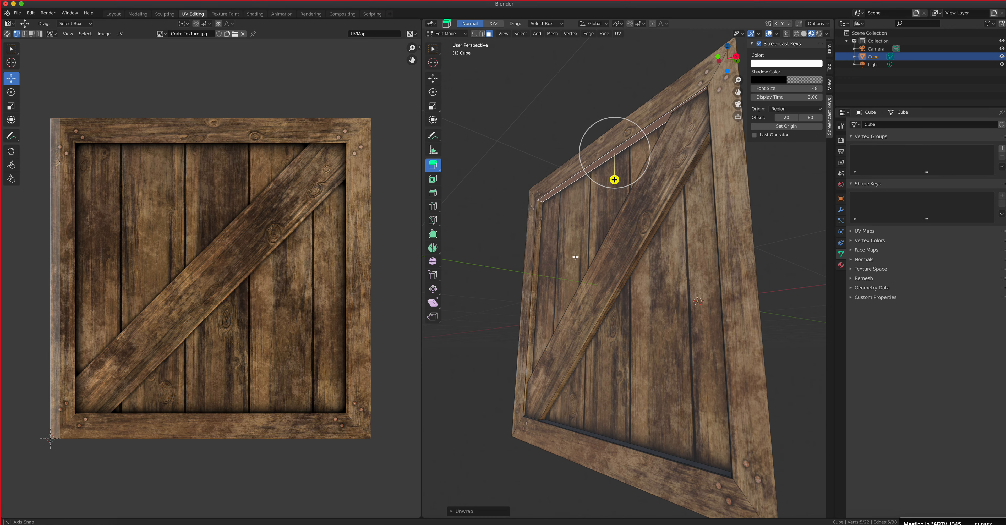
pyautogui.moveTo(575, 256); pyautogui.dragTo(605, 236, button='middle')
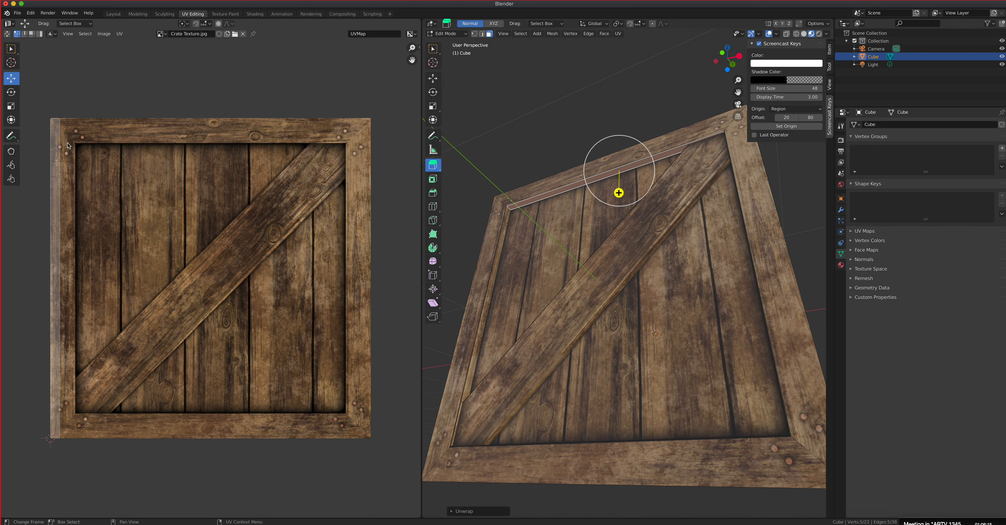
pyautogui.moveTo(43, 107); pyautogui.dragTo(119, 461)
pyautogui.moveTo(86, 278); pyautogui.dragTo(94, 279)
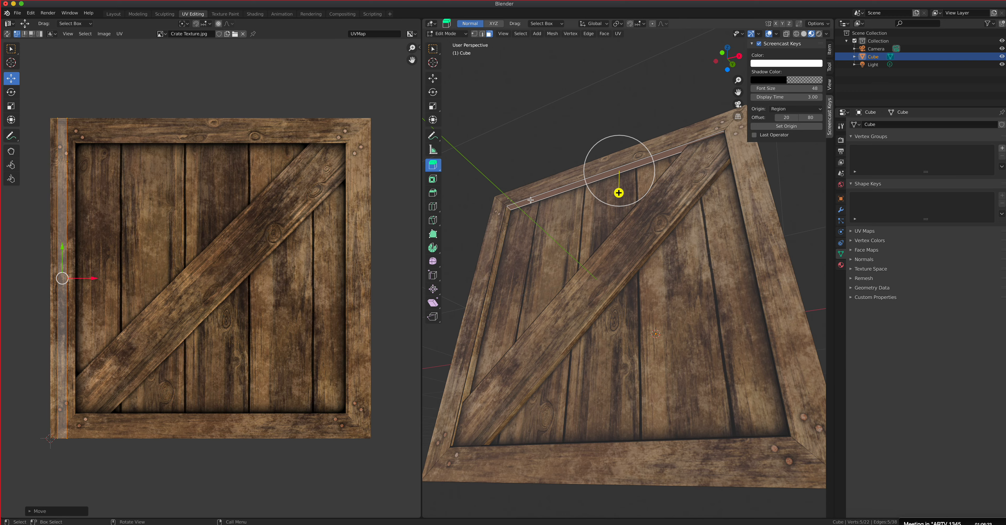
# Step: Unwrap the right inner wall of the recess and the lower inner wall separately
pyautogui.moveTo(548, 207); pyautogui.dragTo(616, 226, button='middle')
pyautogui.click(704, 253)
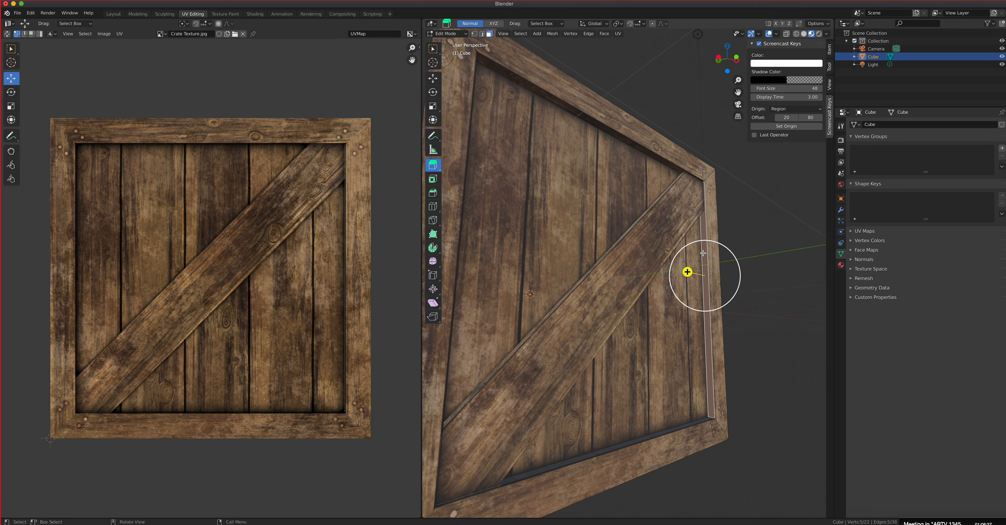
pyautogui.press('u')
pyautogui.click(711, 275)
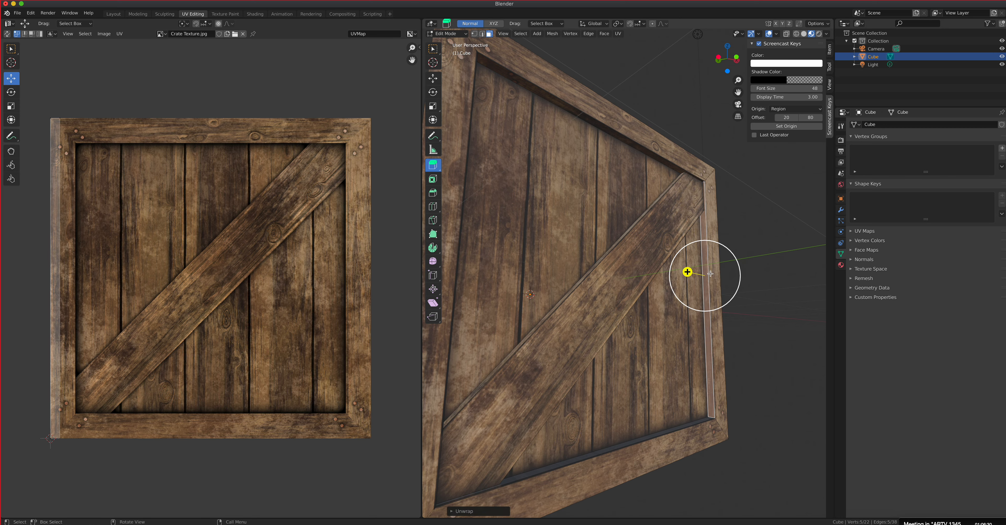
pyautogui.click(663, 433)
pyautogui.press('u')
pyautogui.click(667, 407)
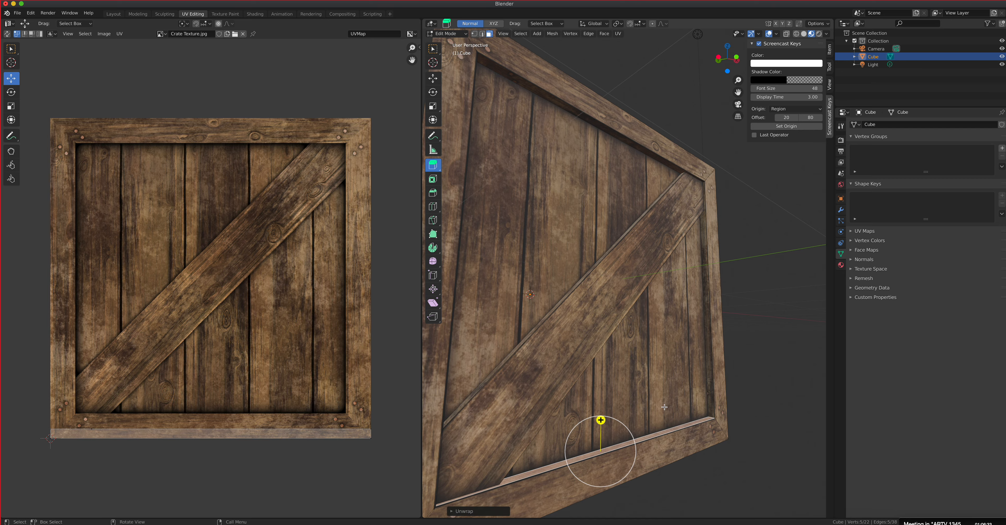
# Step: Switch to Object Mode and inspect the textured crate side and its recess walls from several angles
pyautogui.moveTo(593, 337); pyautogui.dragTo(653, 159, button='middle')
pyautogui.click(447, 33)
pyautogui.click(445, 44)
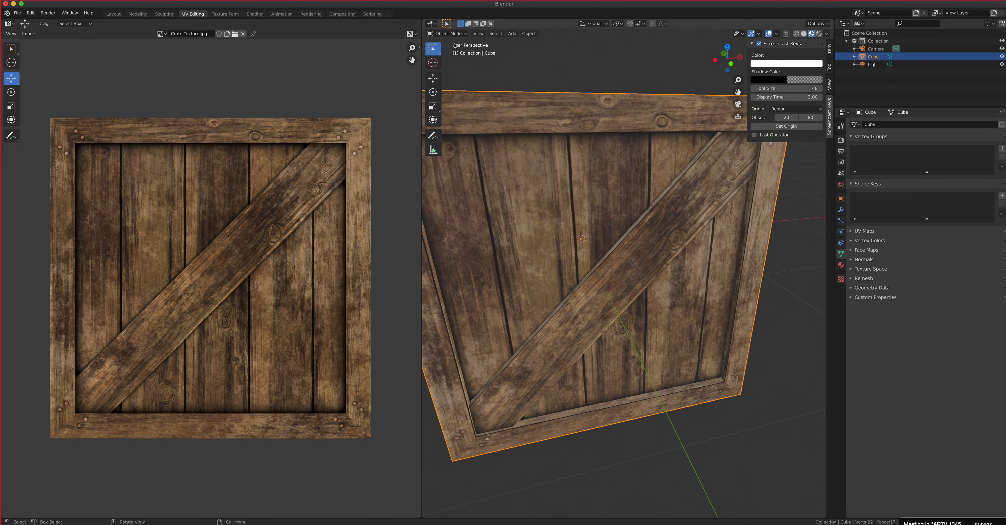
pyautogui.moveTo(611, 237); pyautogui.dragTo(663, 274, button='middle')
pyautogui.scroll(-3, 662, 274)
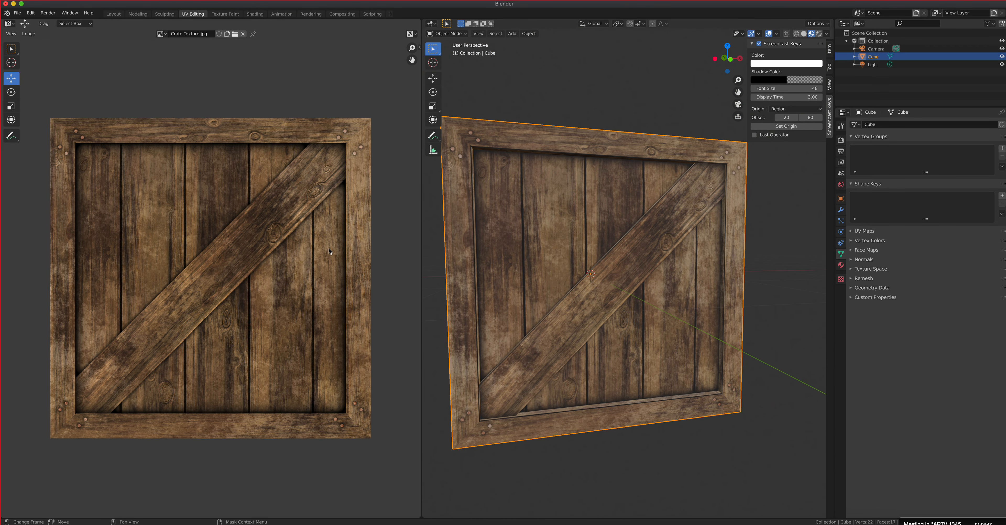
pyautogui.moveTo(624, 297)
pyautogui.mouseDown(button='middle')
pyautogui.moveTo(645, 311)
pyautogui.moveTo(604, 330)
pyautogui.moveTo(621, 314)
pyautogui.moveTo(627, 282)
pyautogui.moveTo(636, 288)
pyautogui.mouseUp(button='middle')
pyautogui.scroll(2, 636, 288)
pyautogui.scroll(-1, 636, 289)
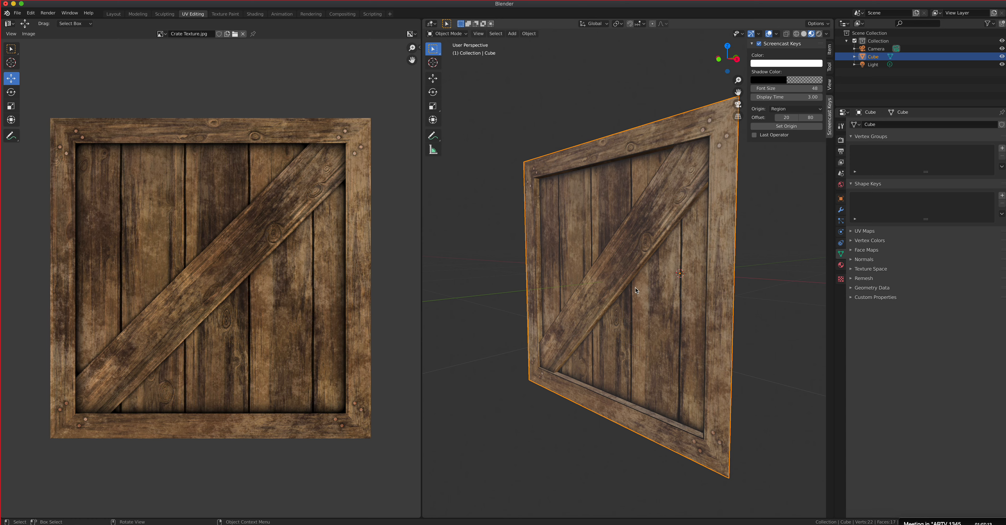
pyautogui.moveTo(568, 294); pyautogui.dragTo(587, 277, button='middle')
pyautogui.scroll(-4, 680, 287)
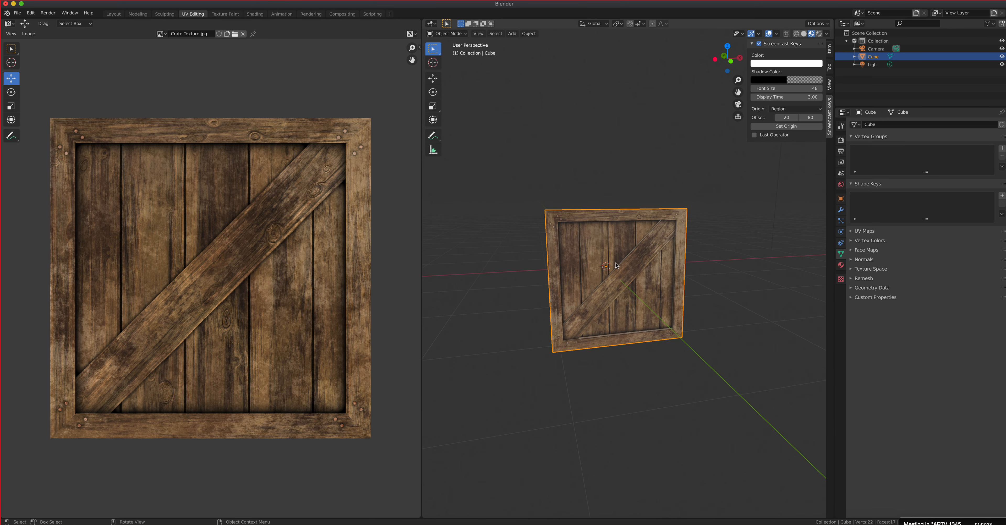
# Step: Hide the viewport's sidebar and show the crate side in the top orthographic view
pyautogui.press('KP_7')
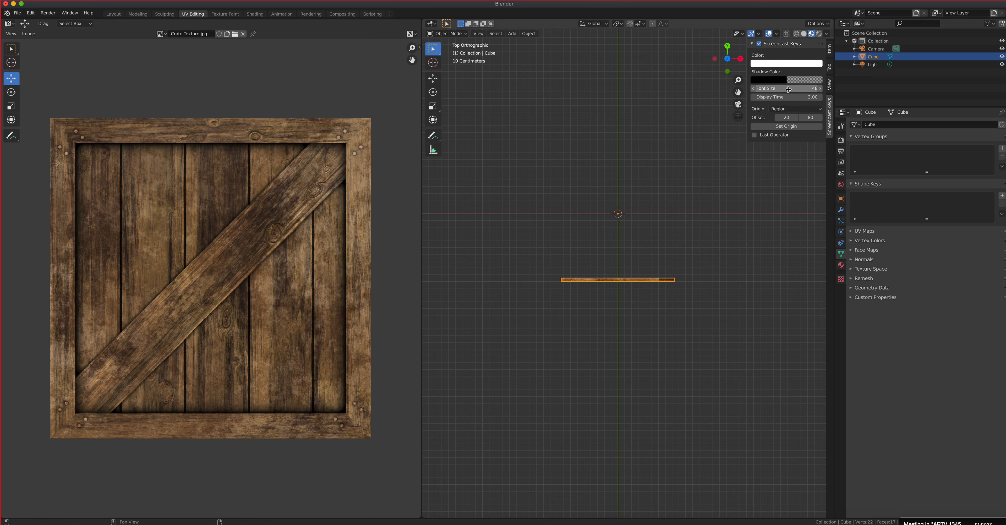
pyautogui.press('n')
pyautogui.click(813, 59)
pyautogui.click(814, 59)
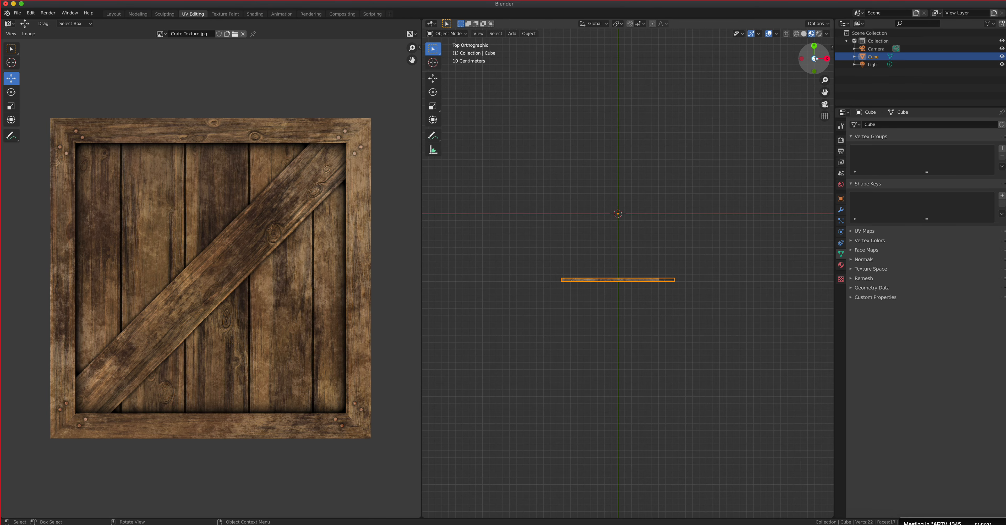
pyautogui.moveTo(615, 221); pyautogui.dragTo(671, 250, button='middle')
pyautogui.press('KP_7')
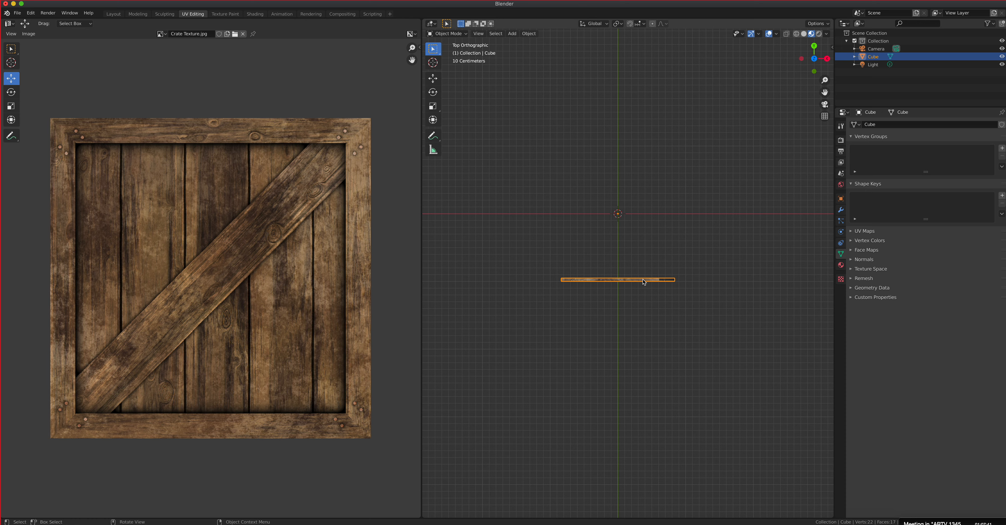
pyautogui.click(529, 34)
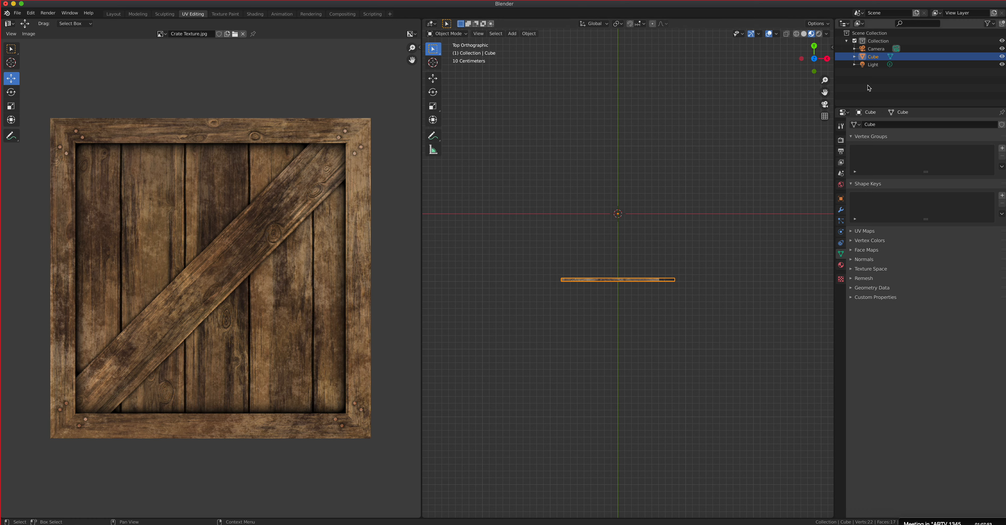
# Step: Rename the crate side object from Cube to Front
pyautogui.doubleClick(874, 59)
pyautogui.write('Front')
pyautogui.press('Return')
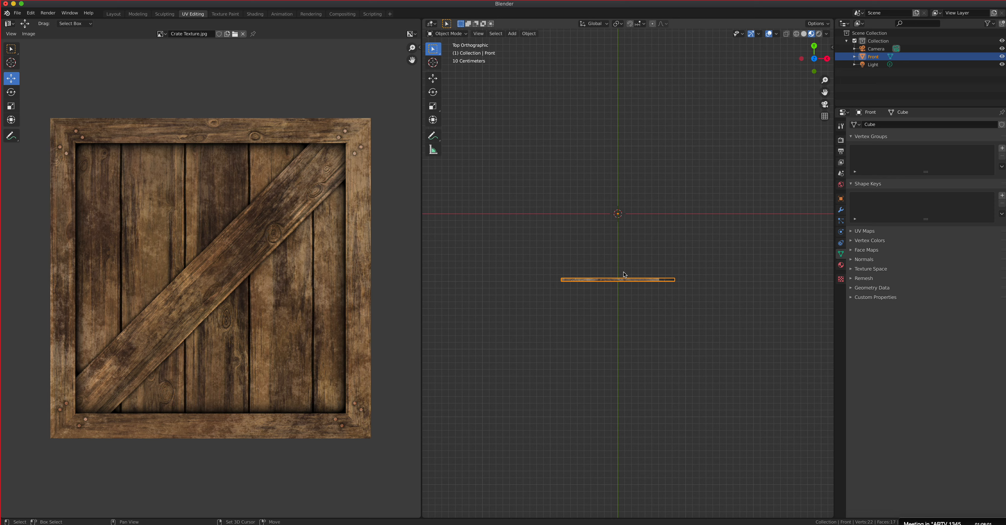
# Step: Duplicate the Front panel in place and rename the copy Back
pyautogui.hotkey('shift', 'd')
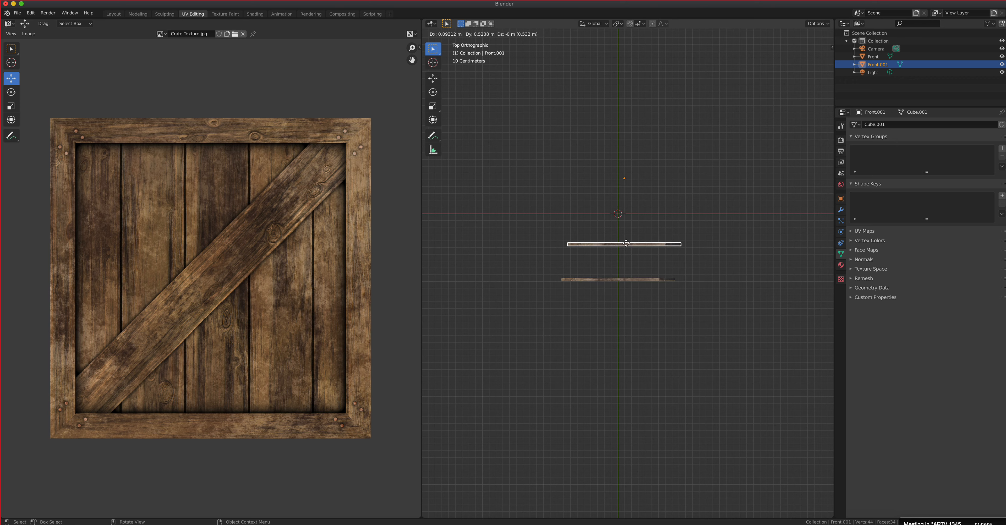
pyautogui.rightClick(669, 230)
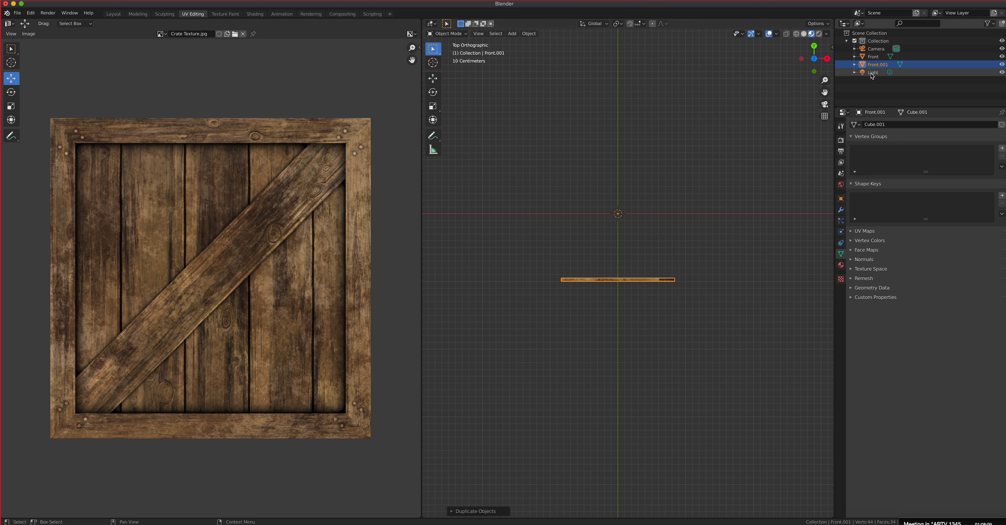
pyautogui.doubleClick(882, 65)
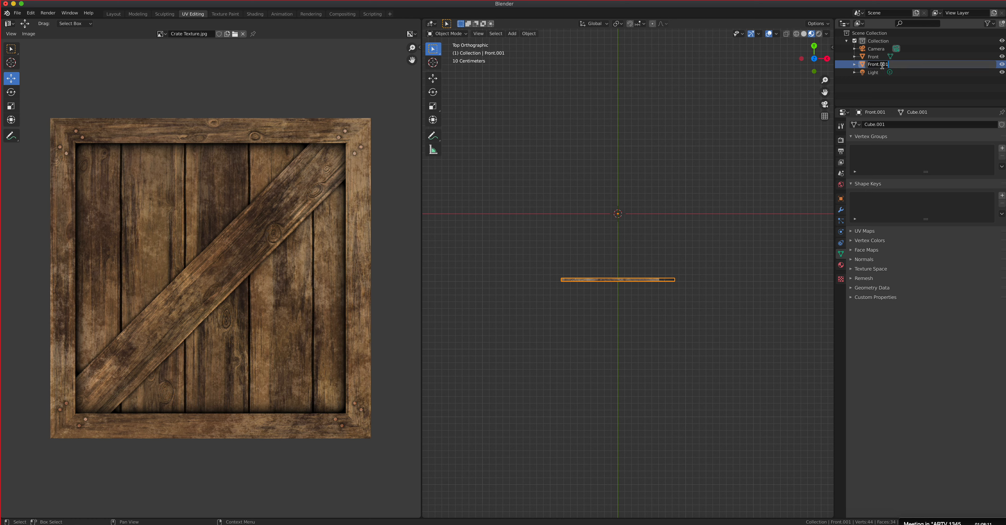
pyautogui.write('Back')
pyautogui.press('Return')
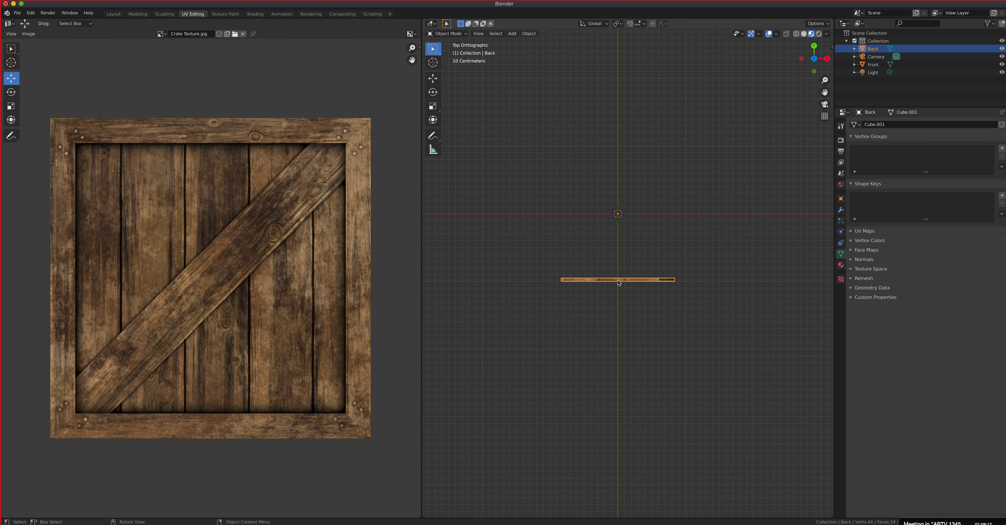
pyautogui.moveTo(701, 318); pyautogui.dragTo(667, 278, button='middle')
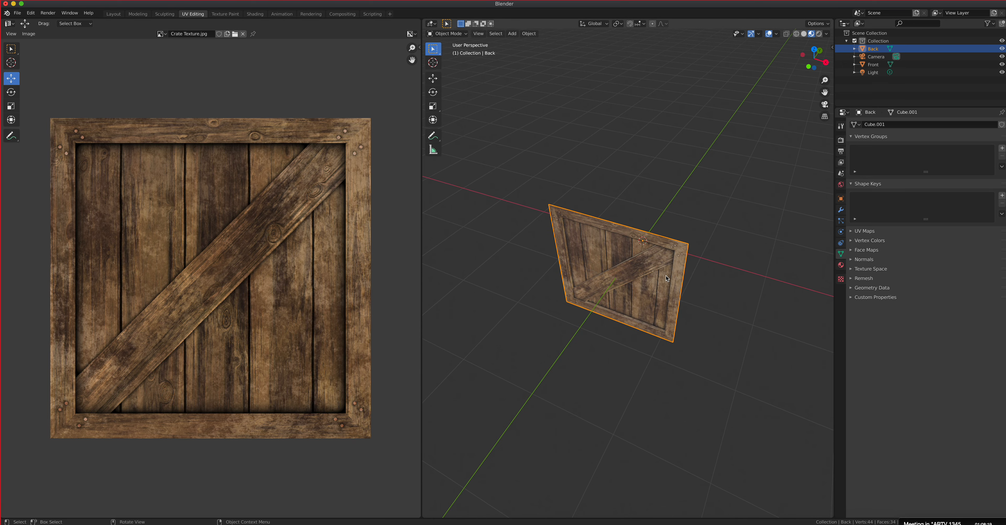
pyautogui.press('g')
pyautogui.rightClick(714, 256)
pyautogui.press('KP_7')
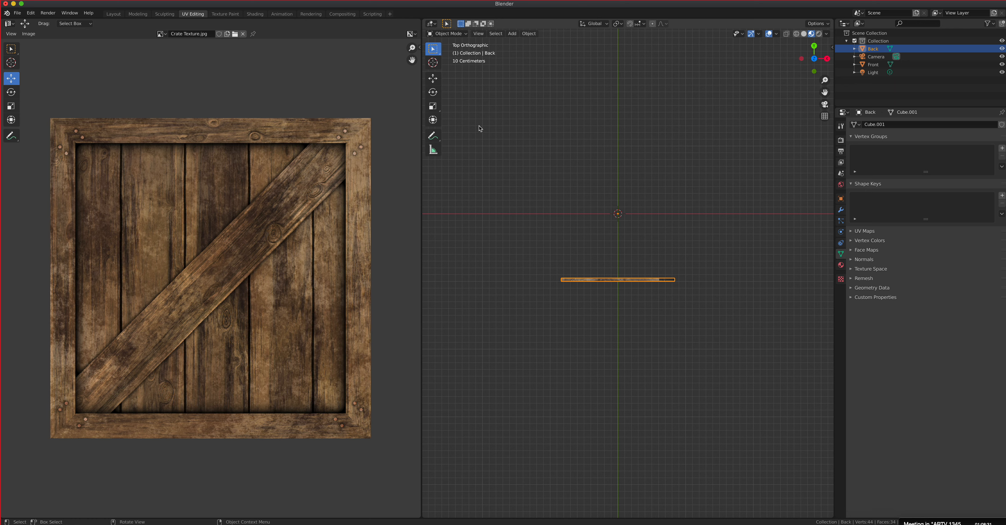
# Step: Activate the Rotate tool and try to turn the Back panel about the Z axis
pyautogui.click(436, 94)
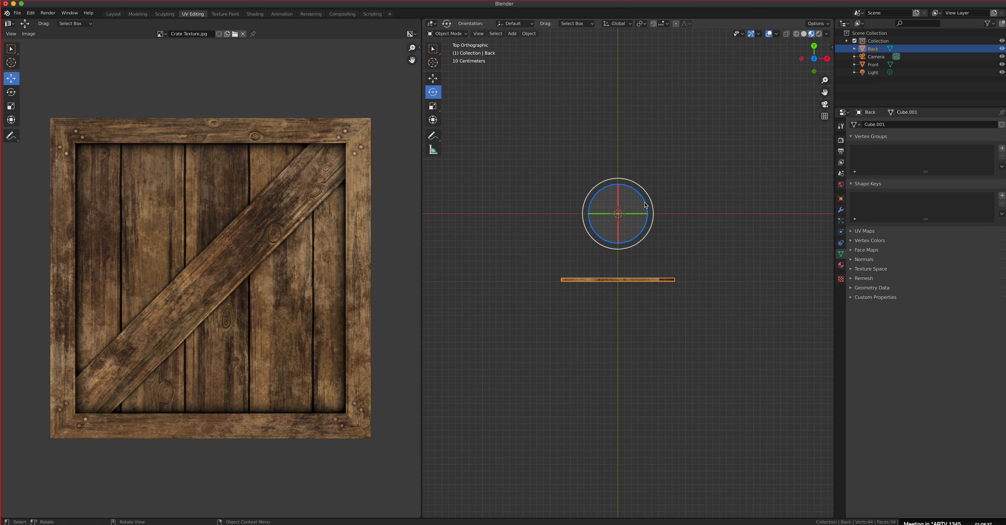
pyautogui.moveTo(630, 187); pyautogui.dragTo(592, 249)
pyautogui.press('Escape')
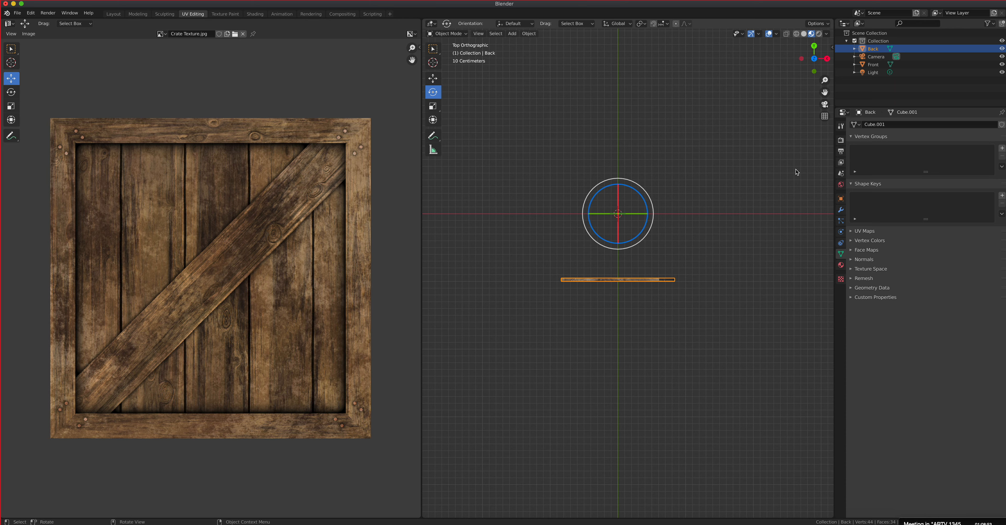
# Step: Display the Back panel's location, rotation, scale and dimension values beside the viewport
pyautogui.press('n')
pyautogui.press('n')
pyautogui.press('n')
pyautogui.press('n')
pyautogui.press('n')
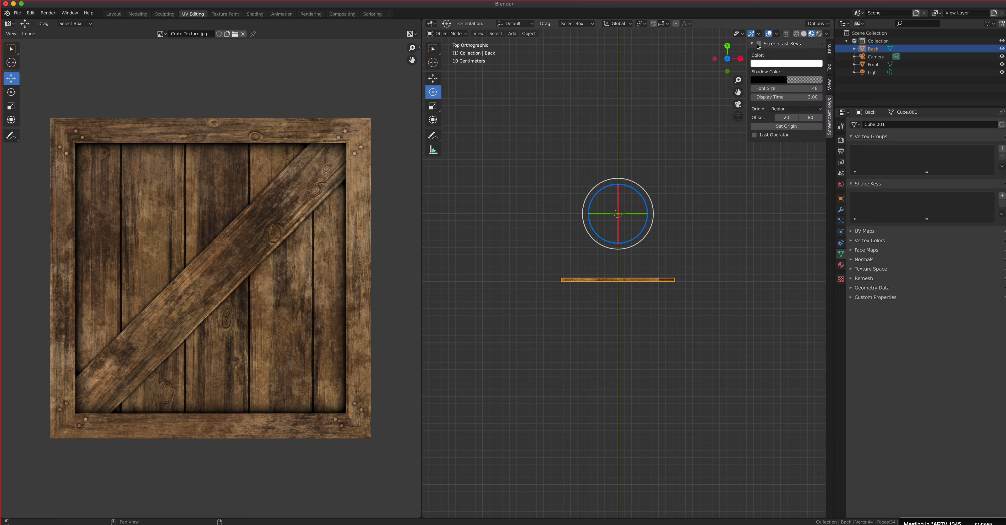
pyautogui.click(829, 50)
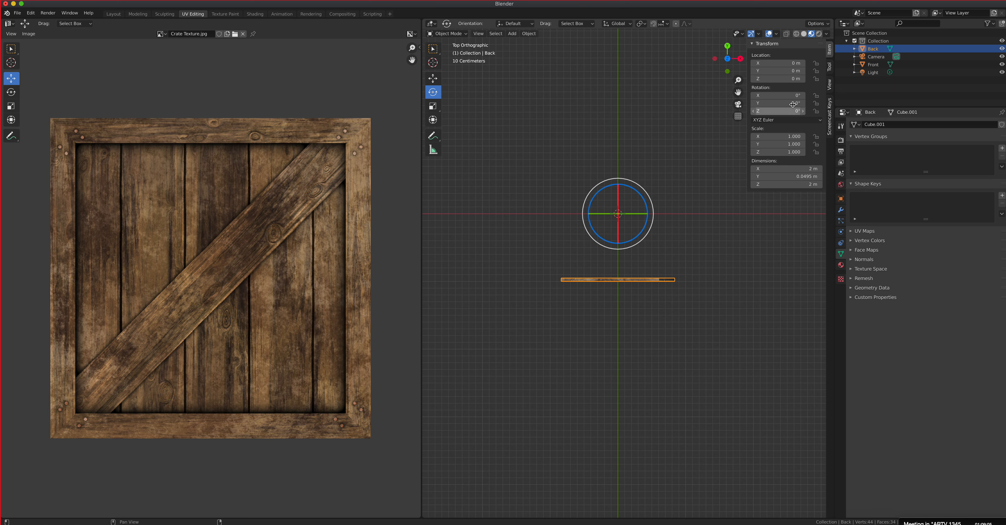
# Step: Rotate the Back panel to the opposite side of the crate with a Z rotation of -180°
pyautogui.moveTo(630, 191); pyautogui.dragTo(642, 224)
pyautogui.moveTo(621, 243); pyautogui.dragTo(611, 242)
pyautogui.click(779, 111)
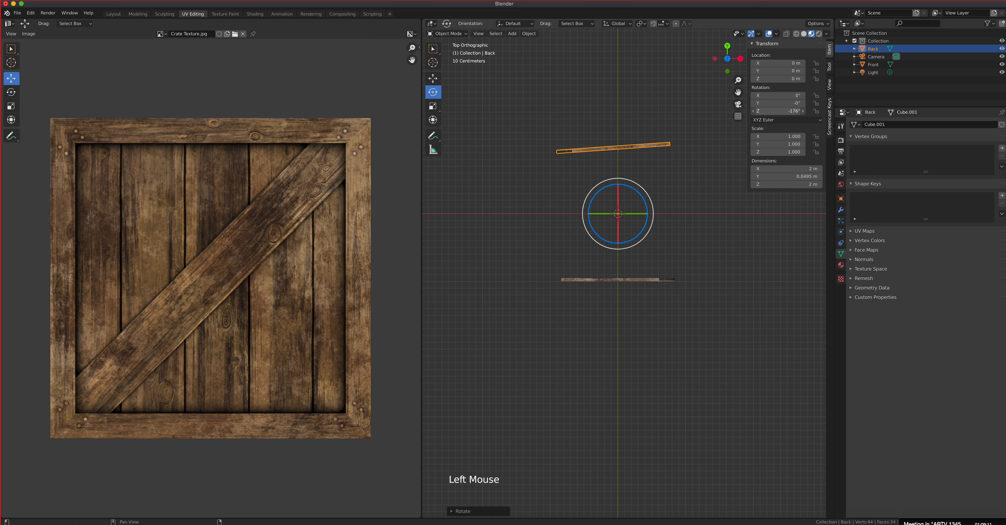
pyautogui.write('-180')
pyautogui.press('Return')
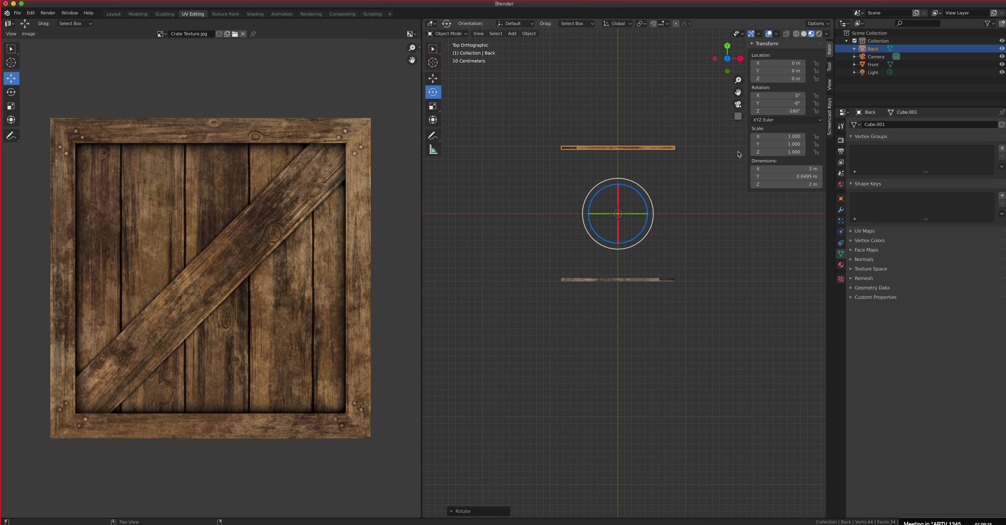
pyautogui.moveTo(436, 461); pyautogui.dragTo(581, 302, button='middle')
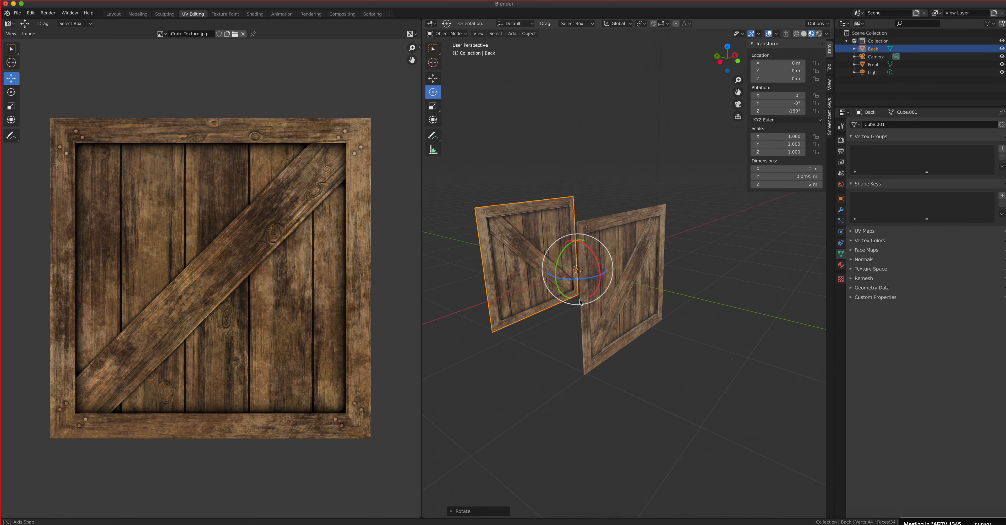
pyautogui.press('KP_7')
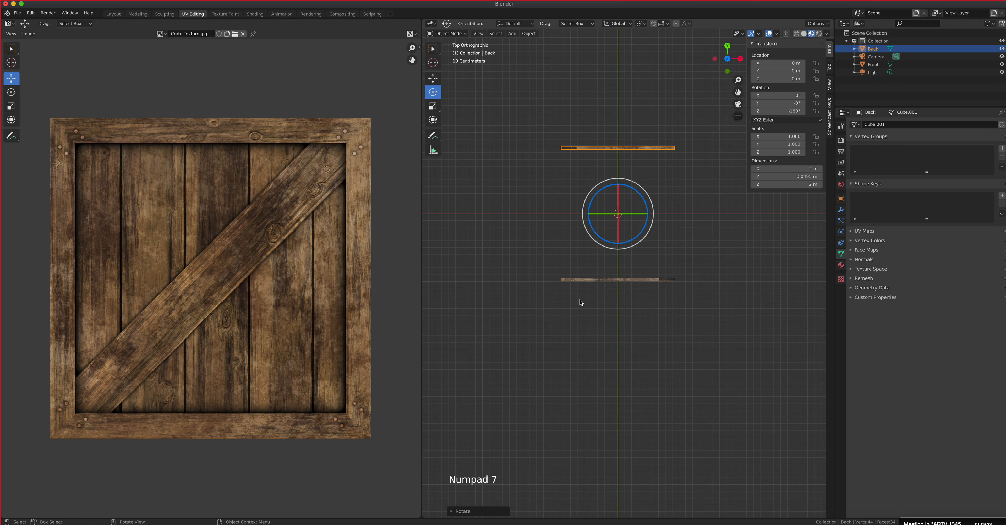
# Step: Duplicate the Front and Back panels together, keeping the copies in place
pyautogui.keyDown('shift'); pyautogui.click(616, 280); pyautogui.keyUp('shift')
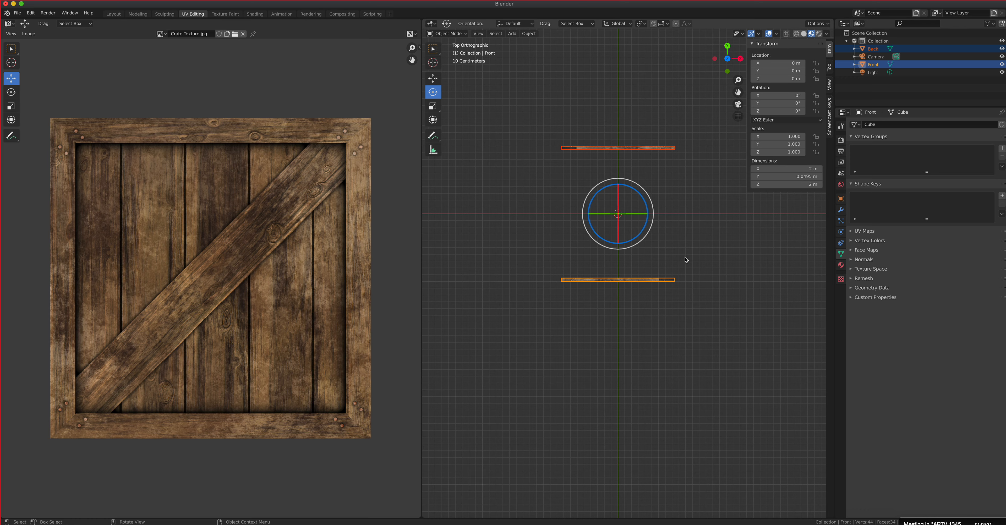
pyautogui.hotkey('shift', 'd')
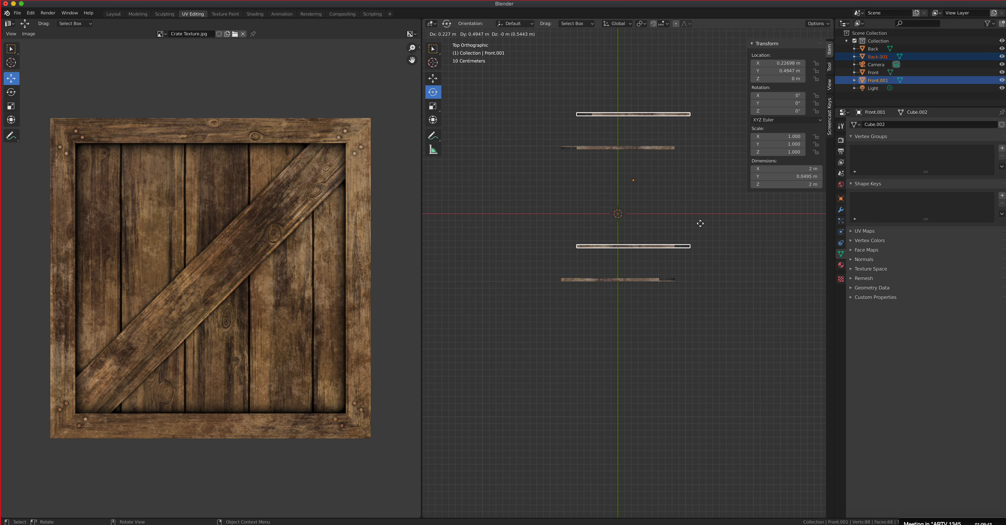
pyautogui.press('Escape')
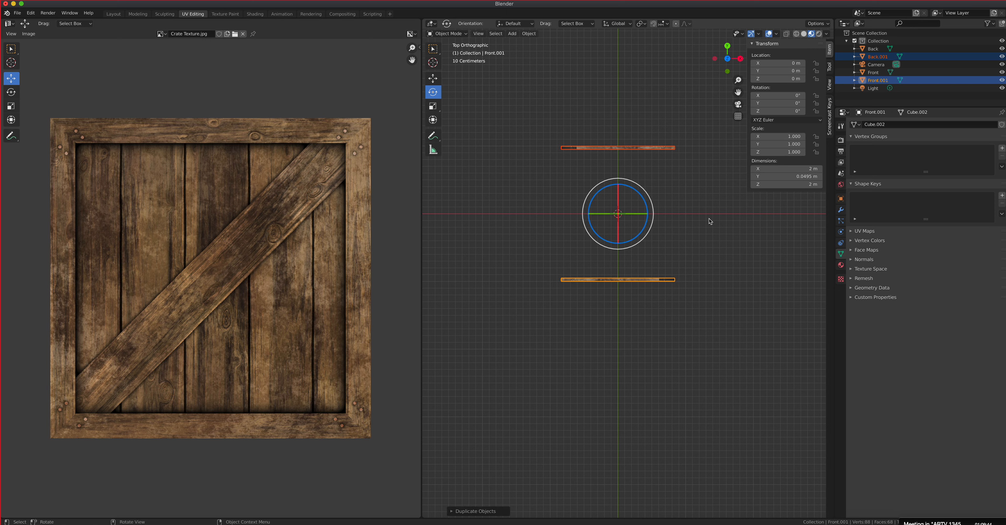
# Step: Rotate the duplicated Front and Back panels to a Z rotation of 90°, forming the crate's two remaining side walls
pyautogui.click(433, 50)
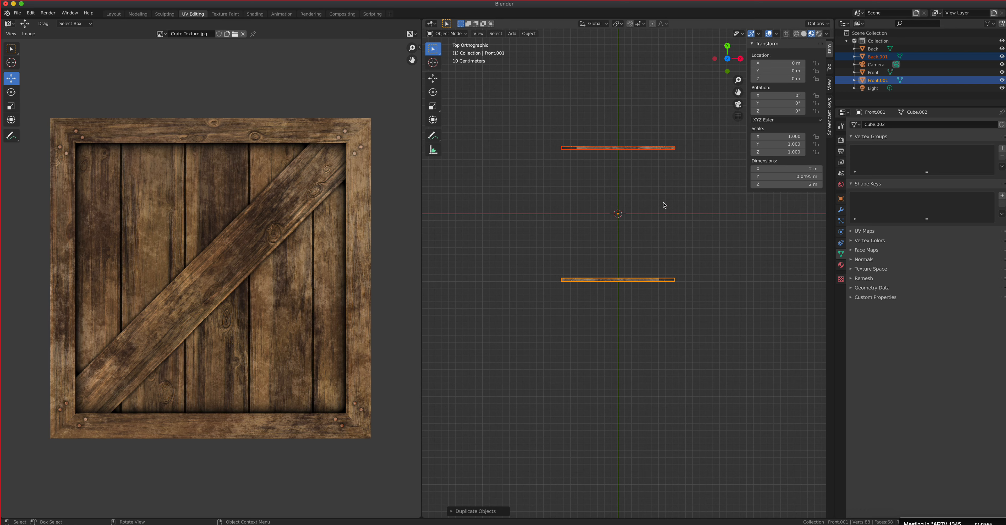
pyautogui.press('r')
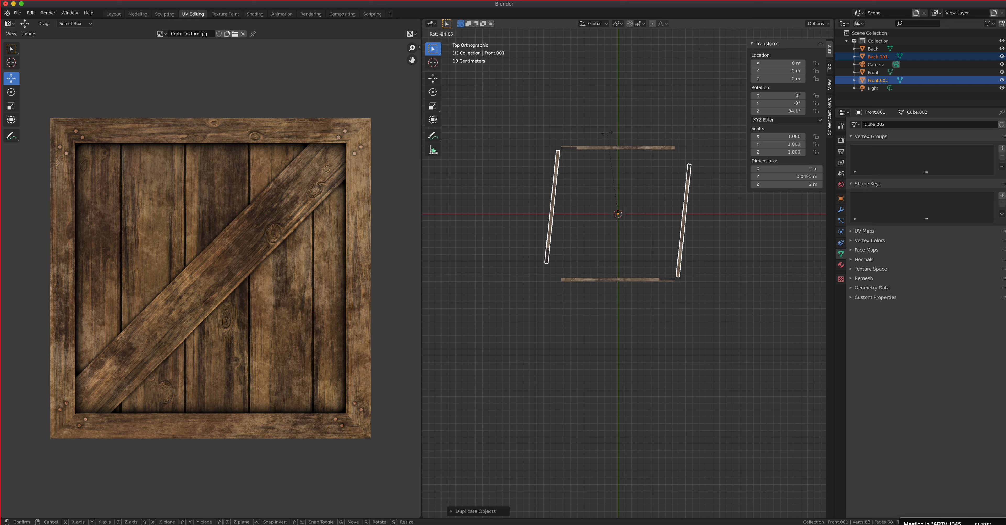
pyautogui.rightClick(664, 155)
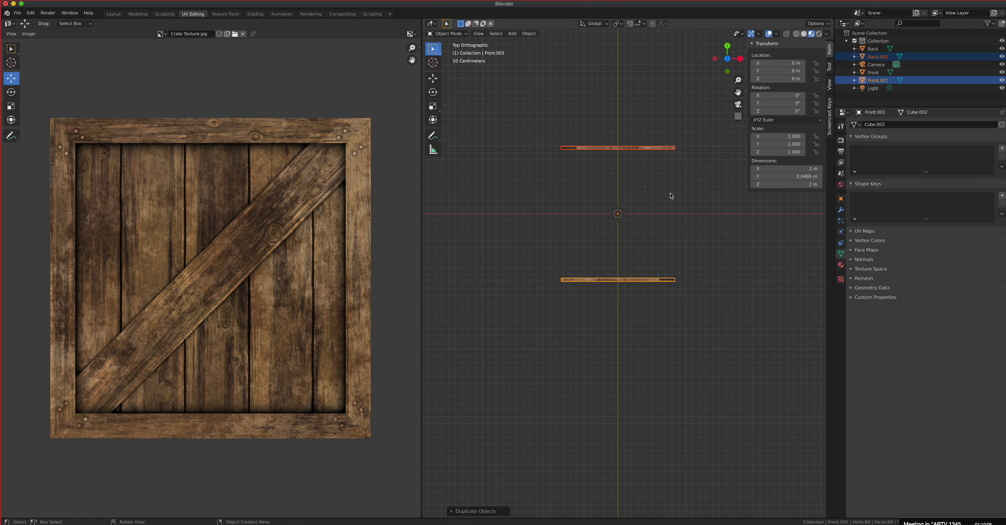
pyautogui.press('r')
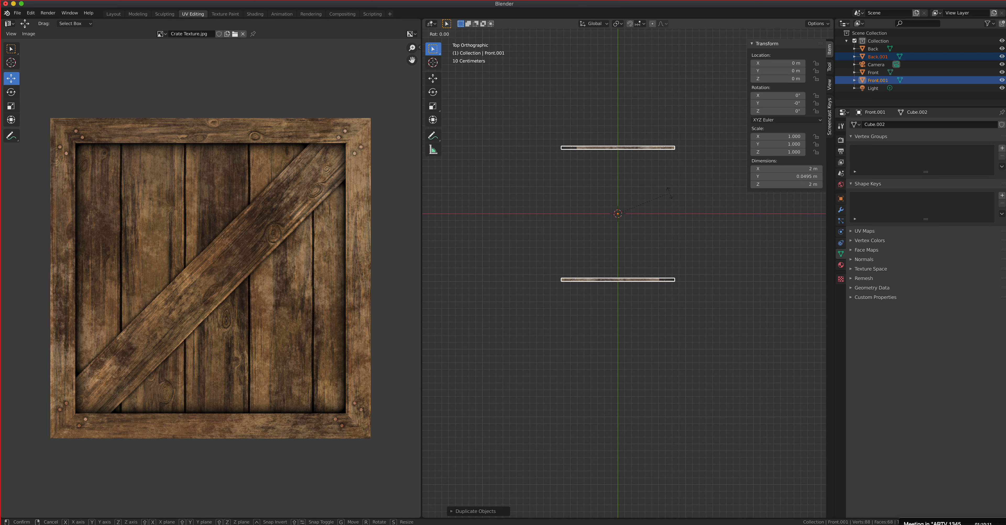
pyautogui.press('ctrl')
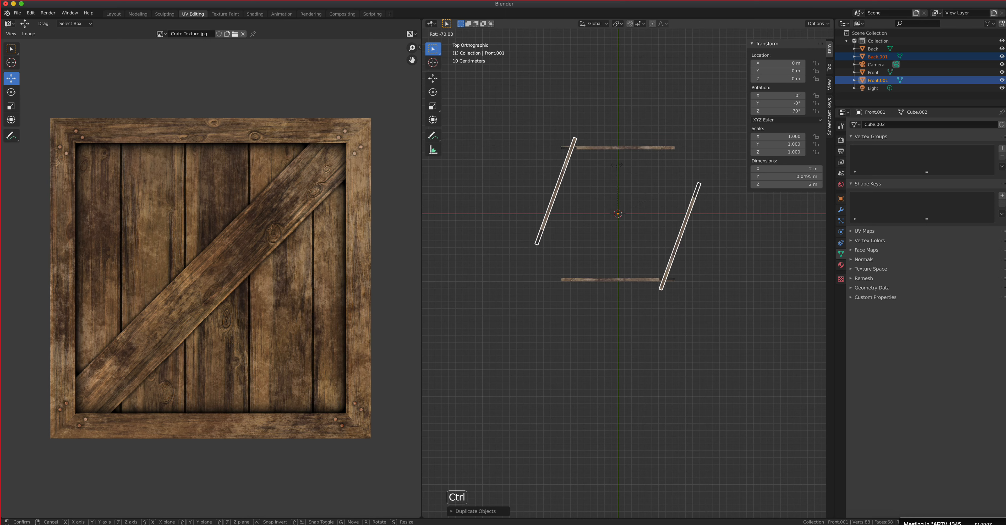
pyautogui.click(601, 167)
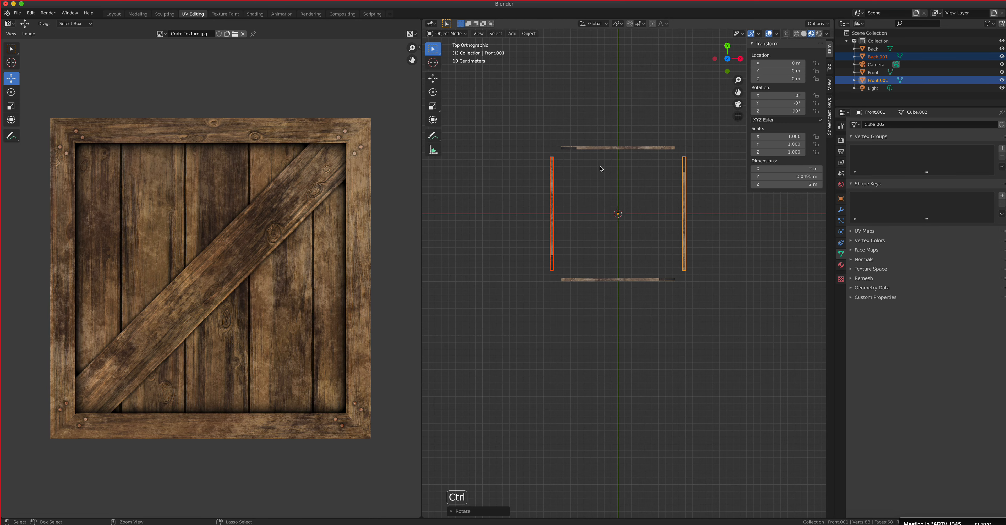
# Step: Duplicate the two rotated side panels from the front view, keeping the copies in place
pyautogui.moveTo(638, 227); pyautogui.dragTo(687, 186, button='middle')
pyautogui.moveTo(688, 237); pyautogui.dragTo(727, 243, button='middle')
pyautogui.moveTo(633, 266); pyautogui.dragTo(656, 274, button='middle')
pyautogui.press('KP_3')
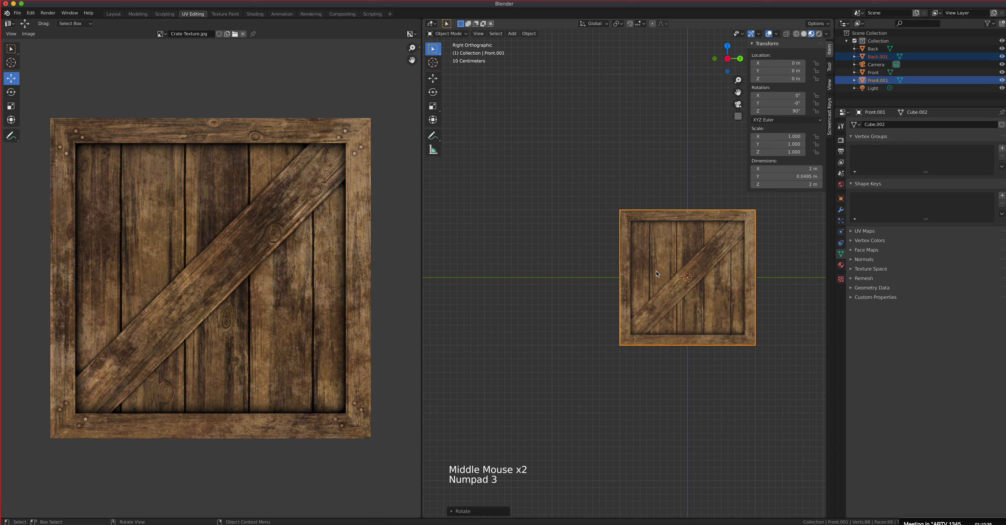
pyautogui.press('KP_3')
pyautogui.moveTo(657, 274); pyautogui.dragTo(651, 299, button='middle')
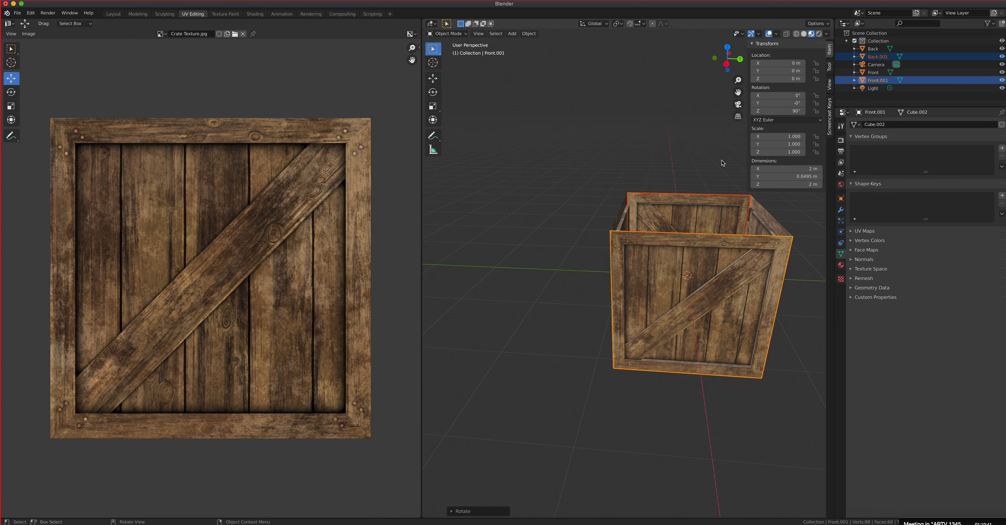
pyautogui.press('KP_1')
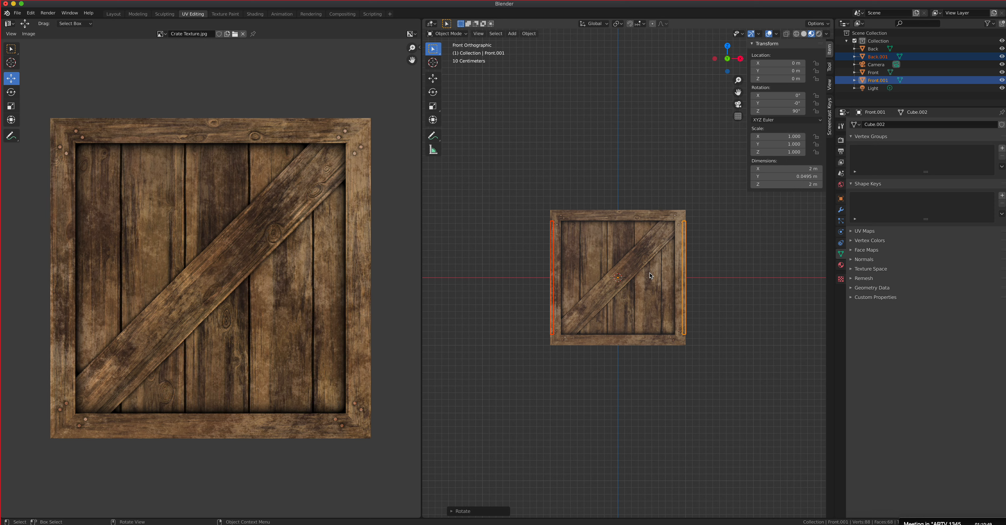
pyautogui.hotkey('shift', 'd')
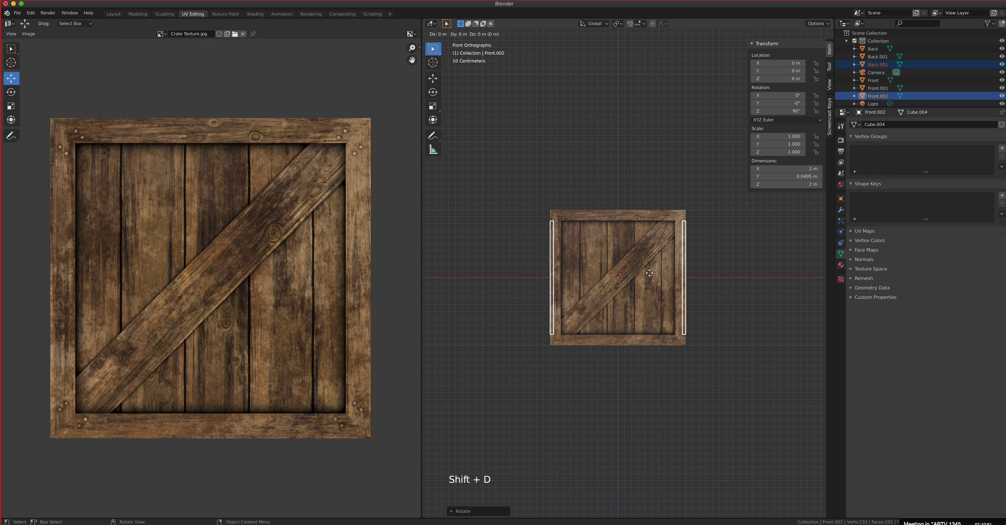
pyautogui.rightClick(688, 244)
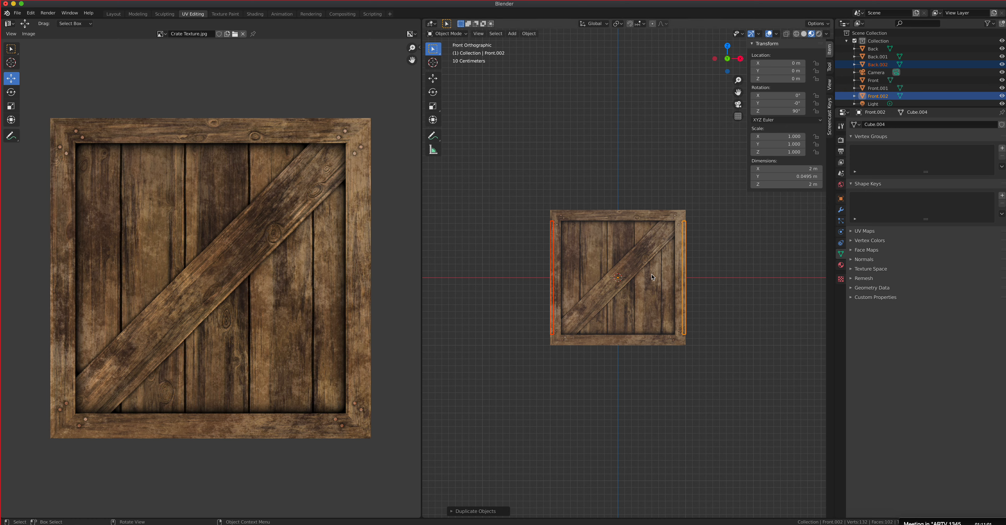
# Step: Rotate the new copies to an X rotation of -90° to close the crate's top and bottom, and deselect them
pyautogui.press('r')
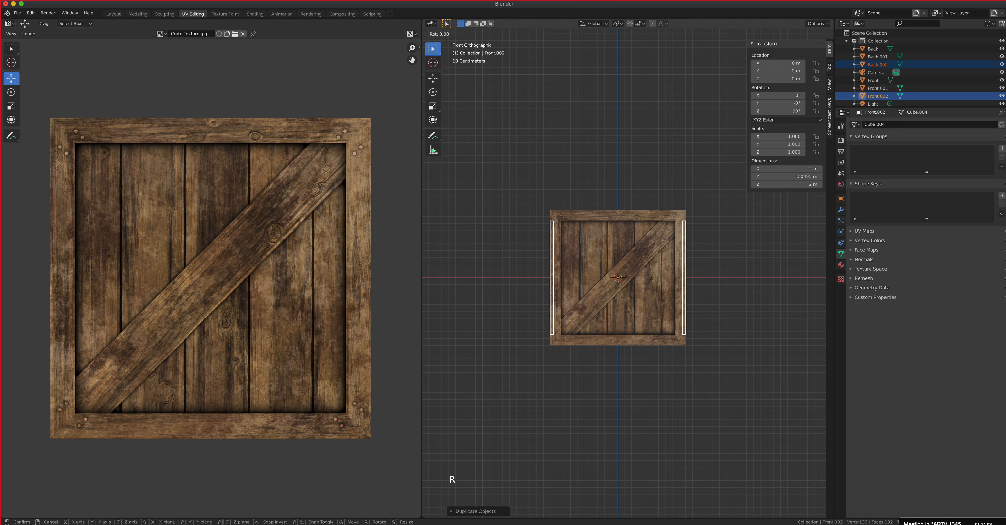
pyautogui.press('ctrl')
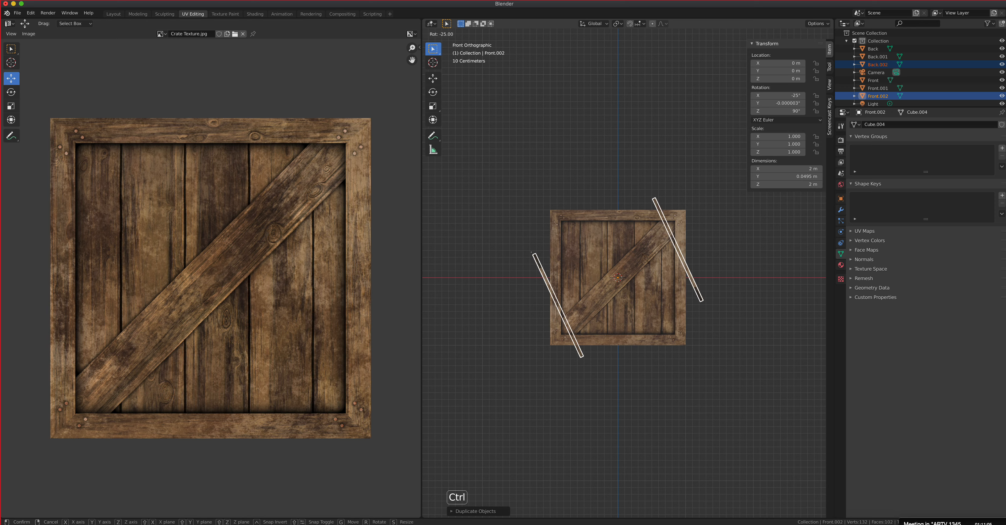
pyautogui.click(616, 253)
pyautogui.moveTo(633, 273); pyautogui.dragTo(697, 281, button='middle')
pyautogui.click(703, 275)
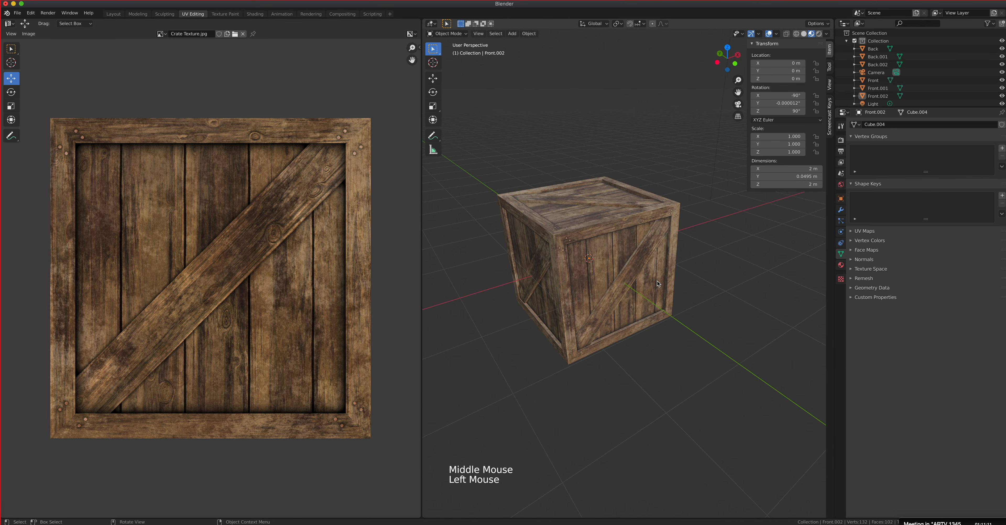
# Step: Select all six crate panels and join them into a single object
pyautogui.scroll(3, 628, 283)
pyautogui.moveTo(629, 283); pyautogui.dragTo(543, 289, button='middle')
pyautogui.scroll(-2, 648, 301)
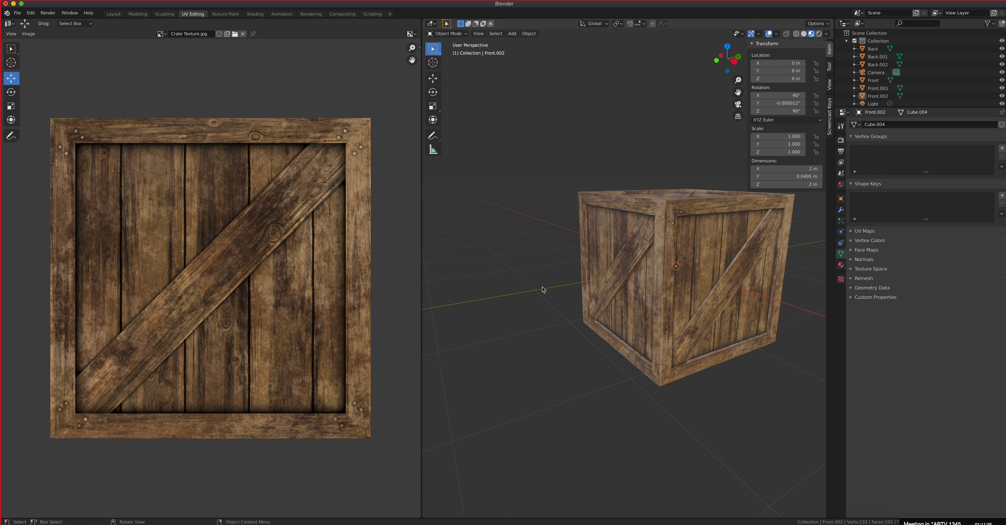
pyautogui.moveTo(543, 289); pyautogui.dragTo(669, 295, button='middle')
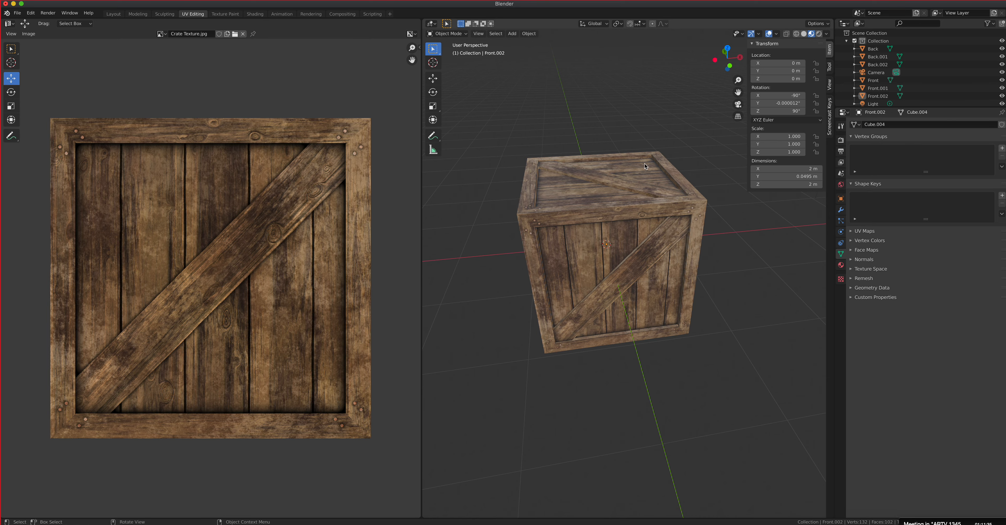
pyautogui.moveTo(618, 244); pyautogui.dragTo(603, 270, button='middle')
pyautogui.moveTo(476, 167); pyautogui.dragTo(695, 378)
pyautogui.moveTo(694, 378); pyautogui.dragTo(629, 313, button='middle')
pyautogui.scroll(1, 629, 312)
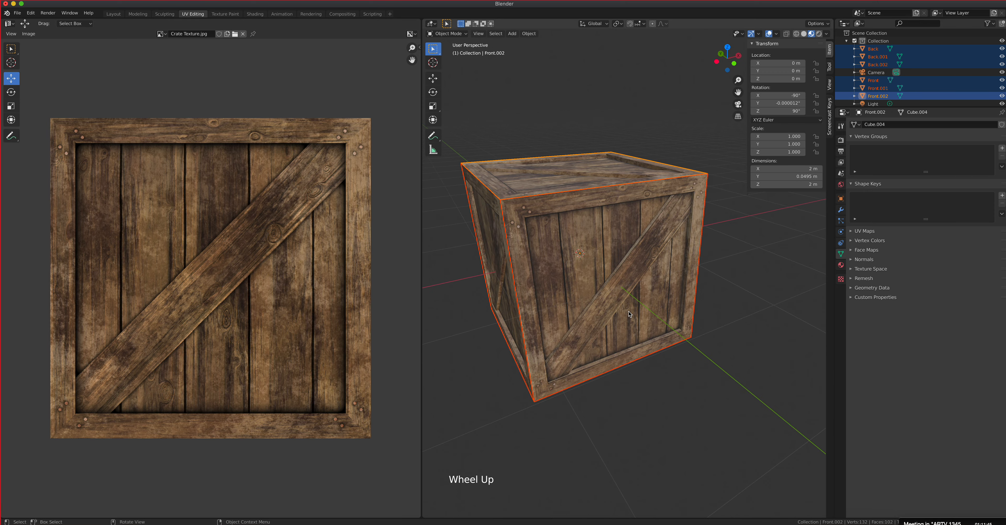
pyautogui.scroll(-5, 630, 312)
pyautogui.scroll(-1, 629, 312)
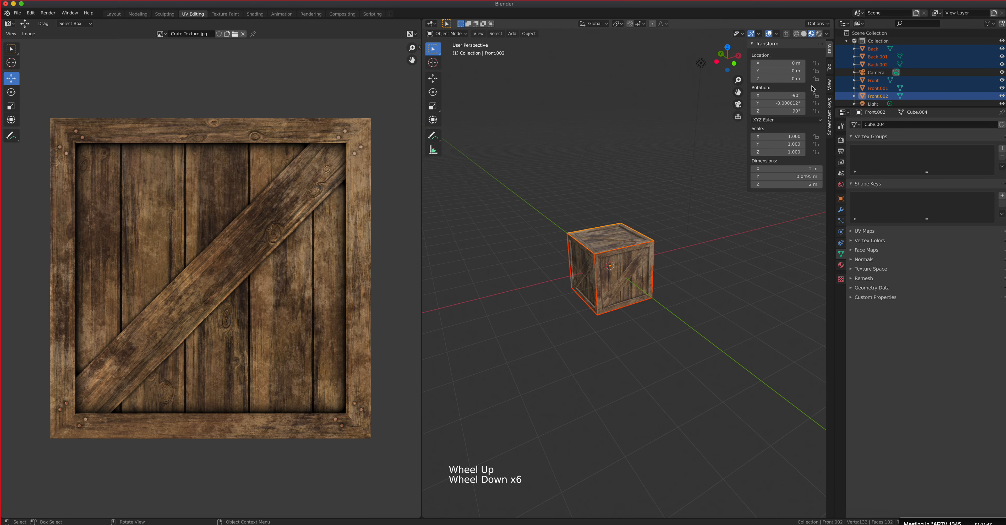
pyautogui.scroll(5, 612, 260)
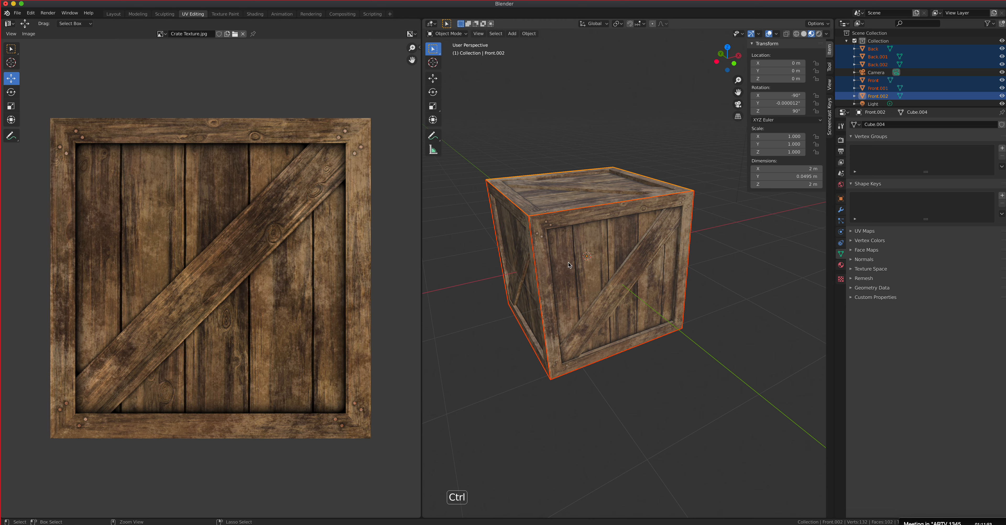
pyautogui.hotkey('ctrl', 'j')
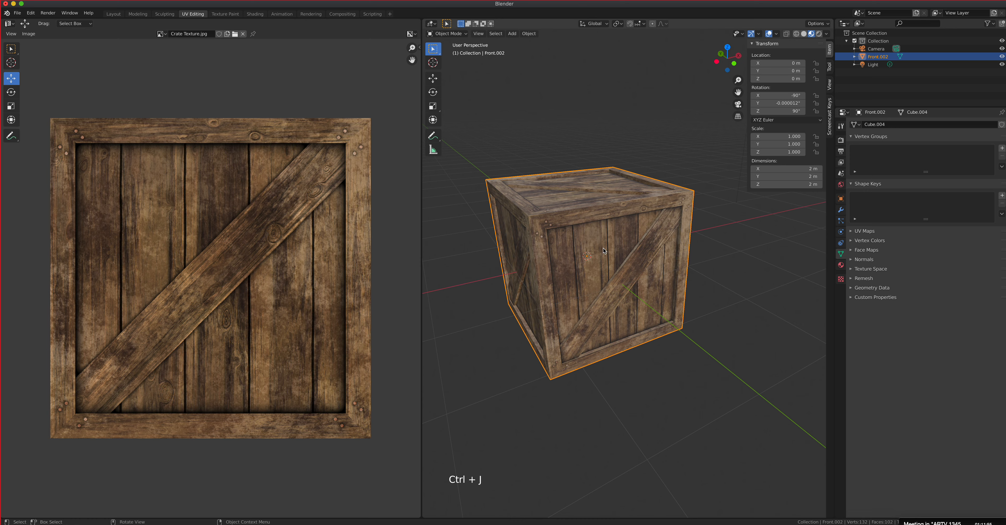
# Step: Rename the joined object as Crate
pyautogui.tripleClick(885, 57)
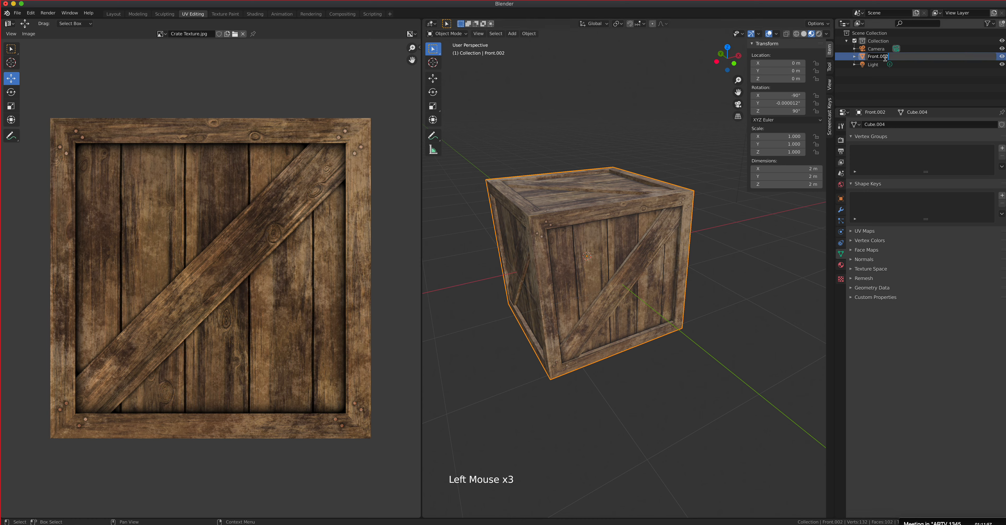
pyautogui.write('Crate')
pyautogui.press('Return')
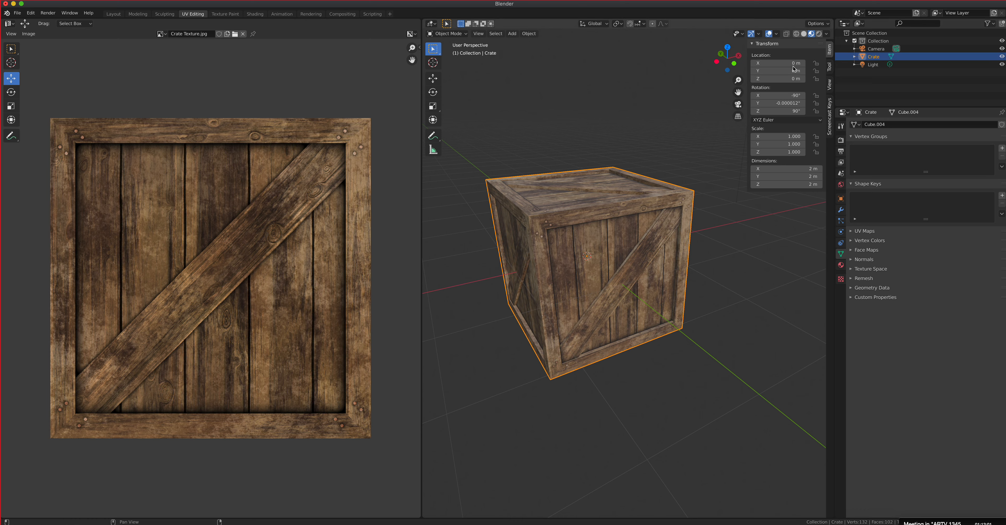
pyautogui.click(529, 35)
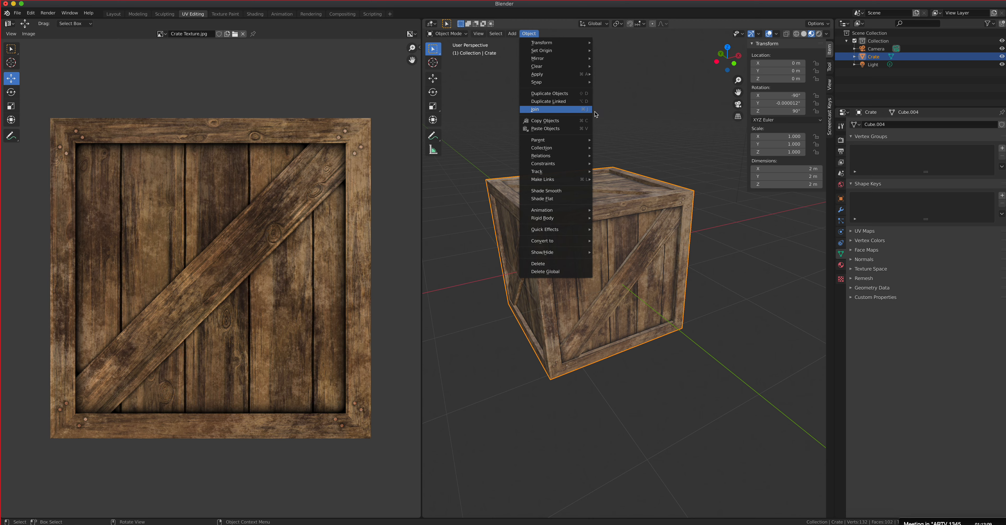
pyautogui.moveTo(651, 271); pyautogui.dragTo(630, 256, button='middle')
pyautogui.scroll(2, 630, 256)
pyautogui.moveTo(689, 196); pyautogui.dragTo(639, 255, button='middle')
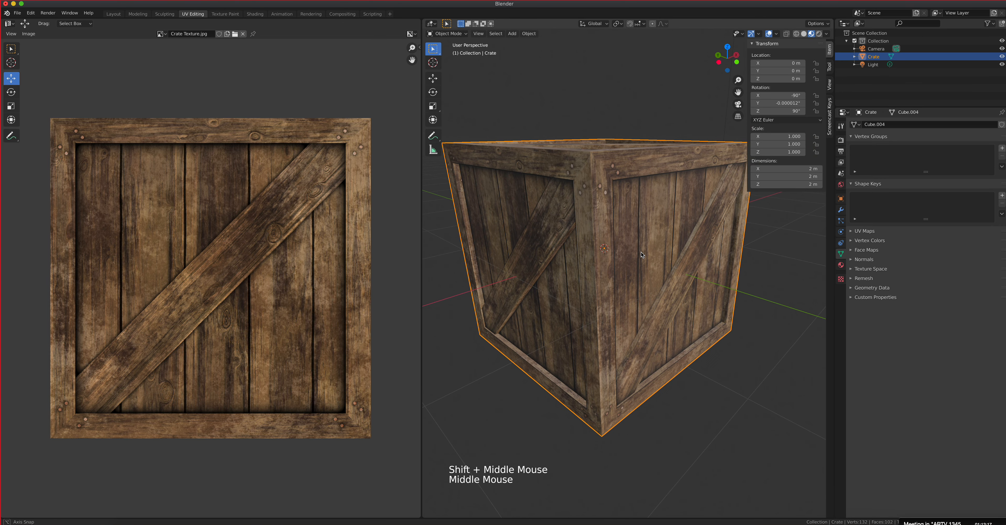
pyautogui.scroll(-1, 641, 253)
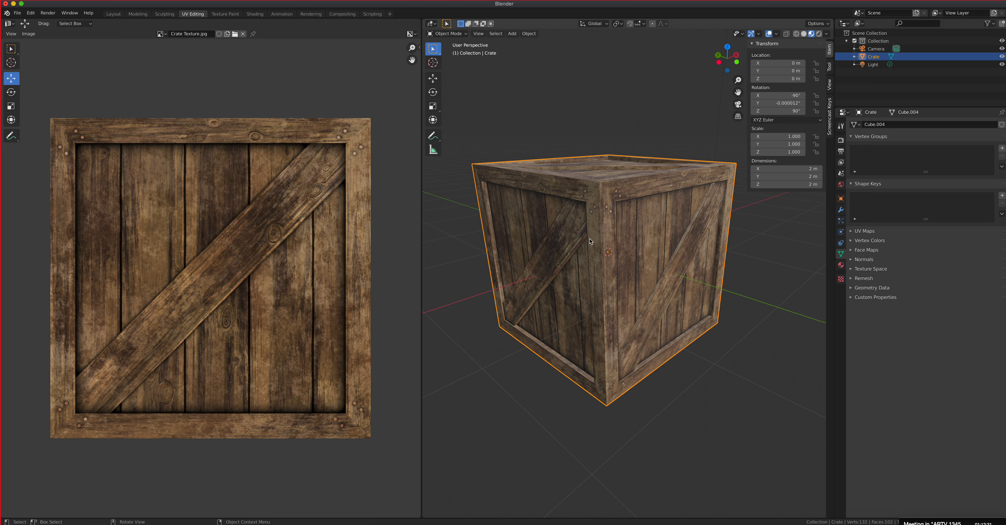
pyautogui.moveTo(597, 235); pyautogui.dragTo(616, 236, button='middle')
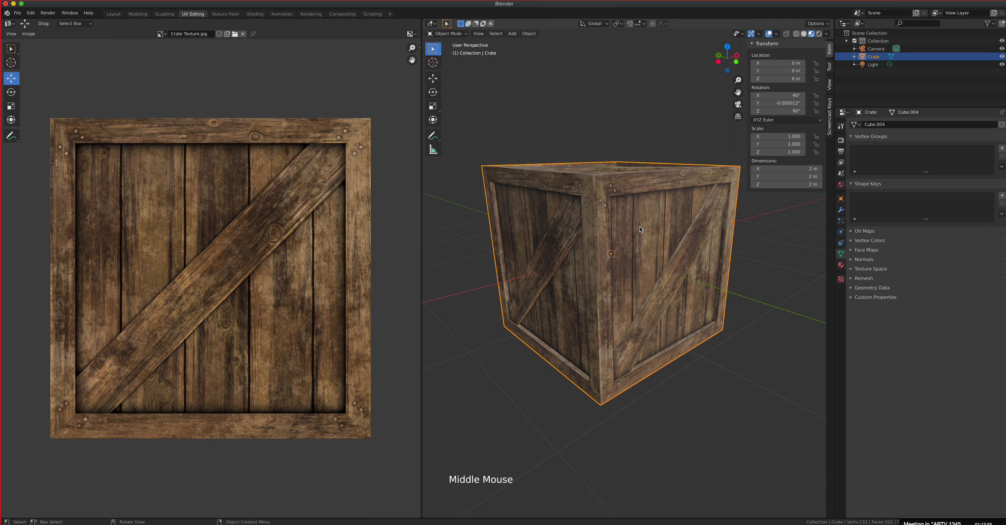